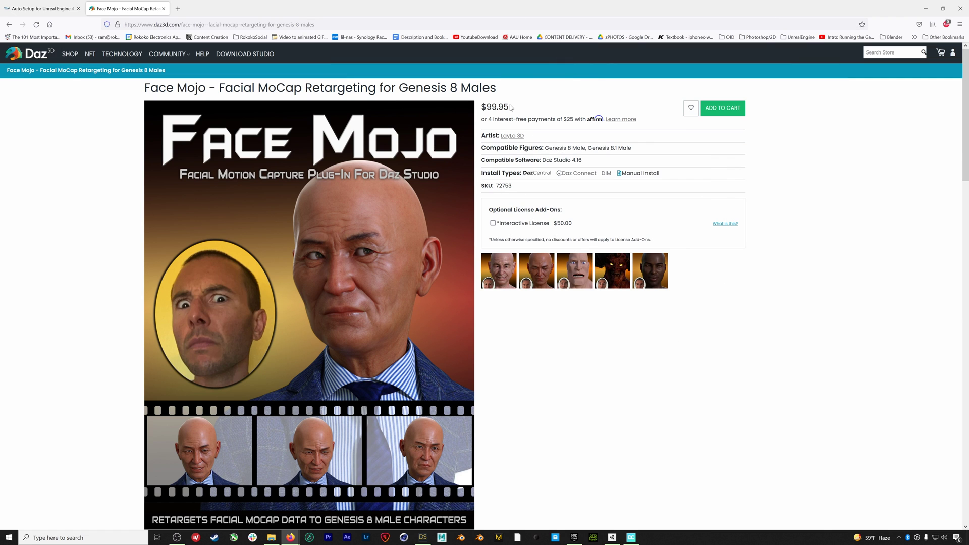
Step: Scroll through the Face Mojo Facial MoCap Retargeting for Genesis 8 Males product page
{"action": "scroll", "coordinate": [534, 210], "scroll_direction": "down", "scroll_amount": 3}
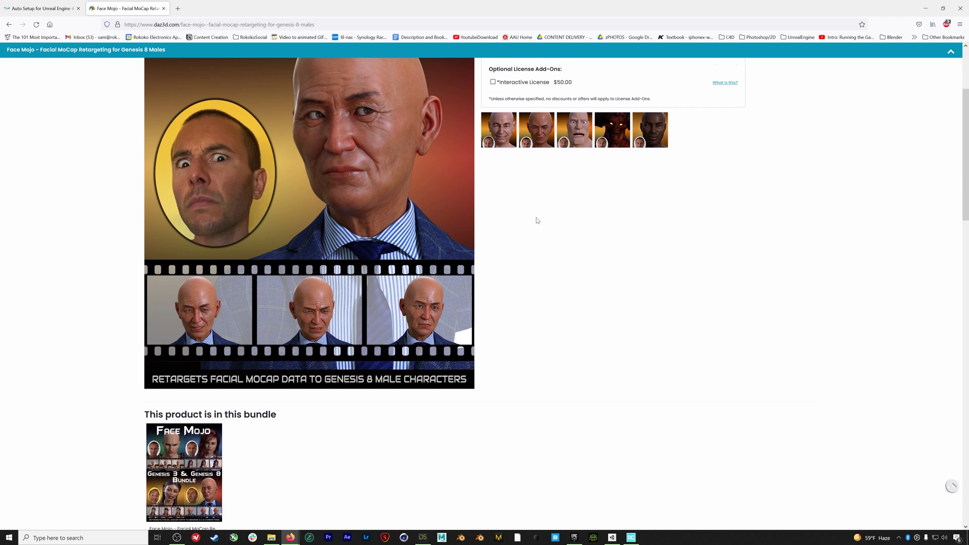
{"action": "scroll", "coordinate": [538, 221], "scroll_direction": "up", "scroll_amount": 3}
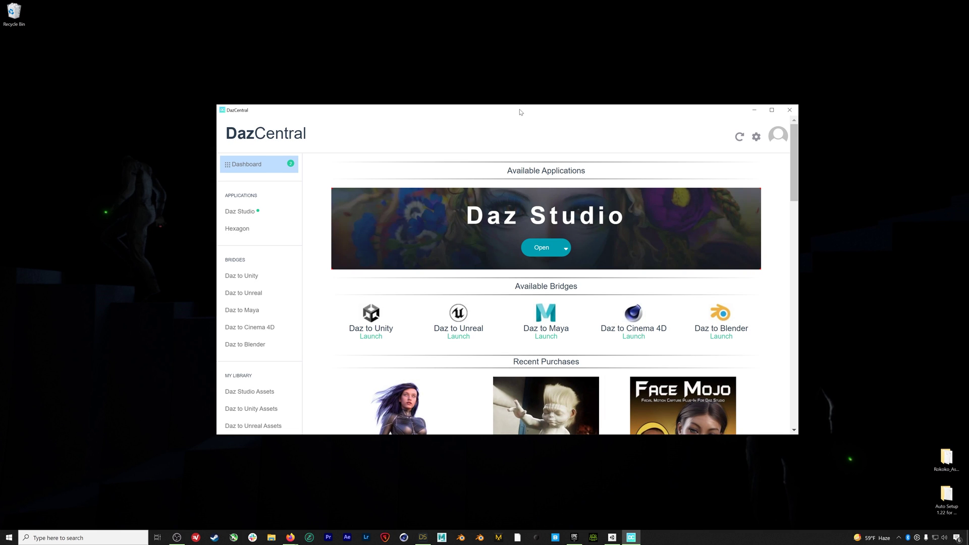
Step: View the Daz to Unreal bridge page in DazCentral, then minimize DazCentral to the desktop
{"action": "left_click_drag", "start_coordinate": [521, 112], "coordinate": [501, 72]}
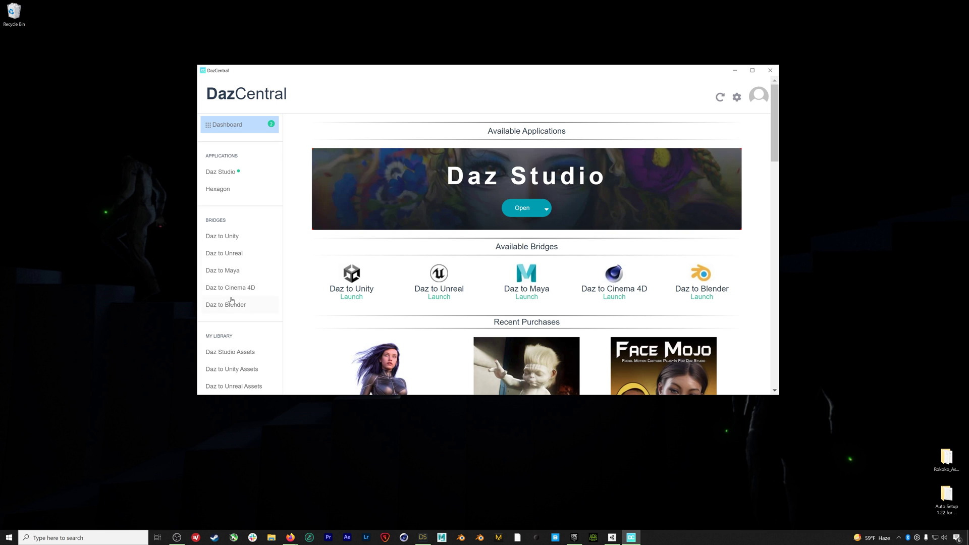
{"action": "left_click", "coordinate": [232, 258]}
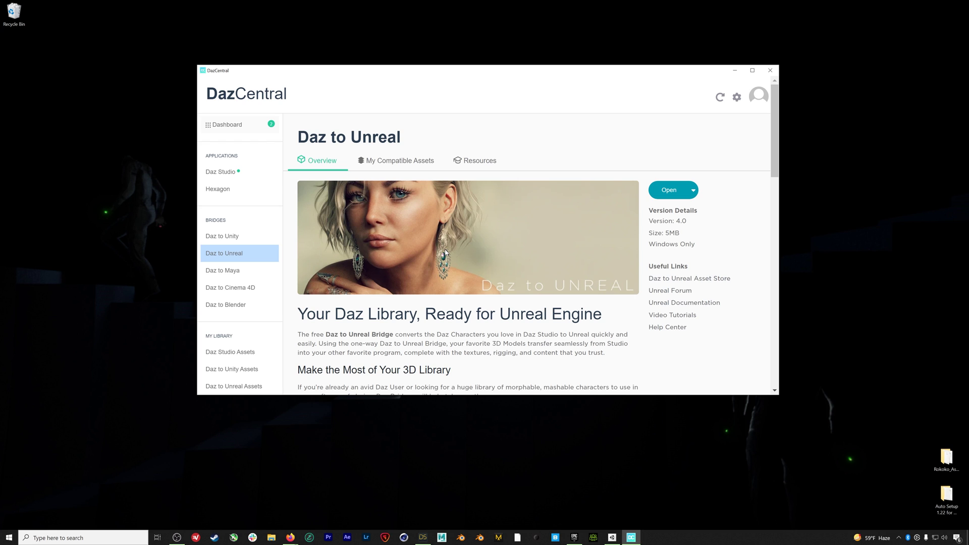
{"action": "left_click", "coordinate": [948, 472]}
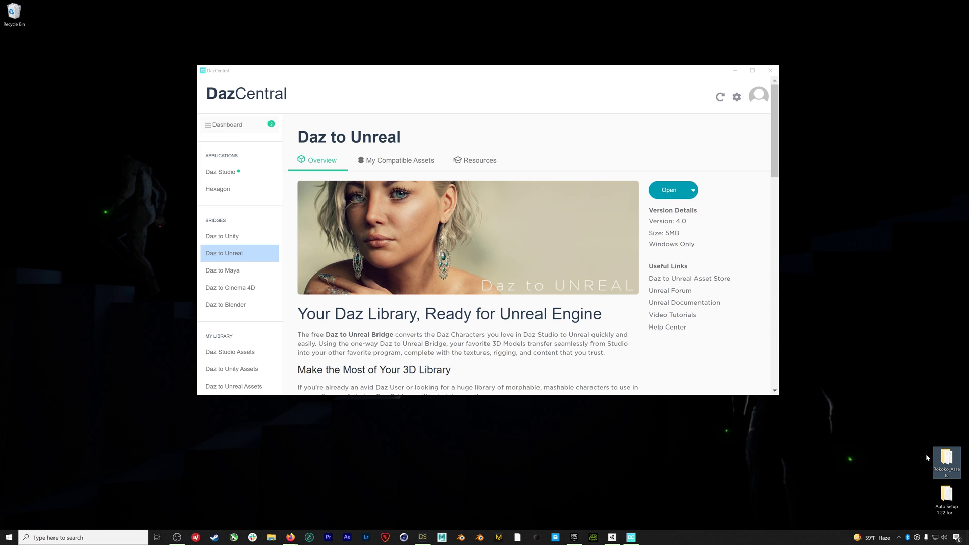
{"action": "left_click", "coordinate": [735, 70]}
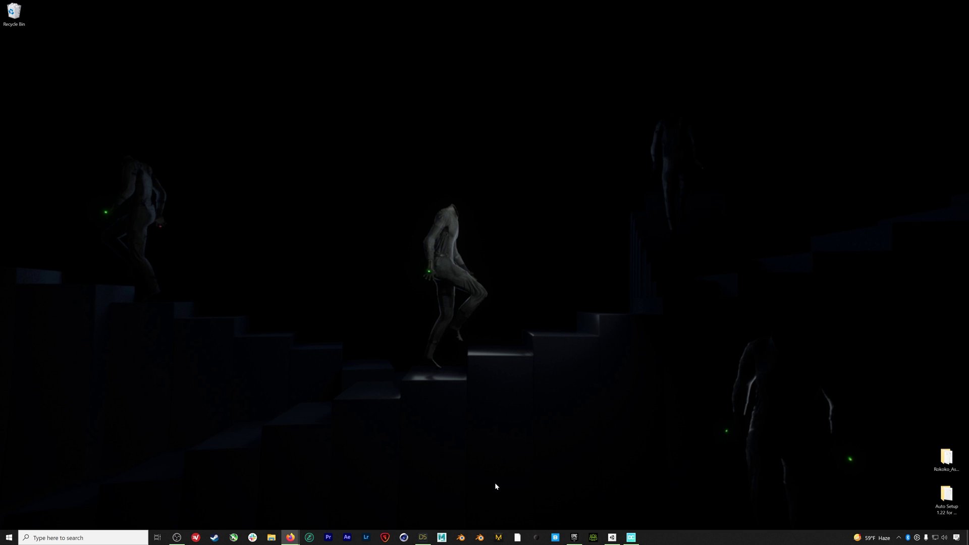
Step: Search the Epic Marketplace for 'rokoko' to find Rokoko Studio Live, then launch Unreal Engine 4.26.2
{"action": "left_click", "coordinate": [574, 537]}
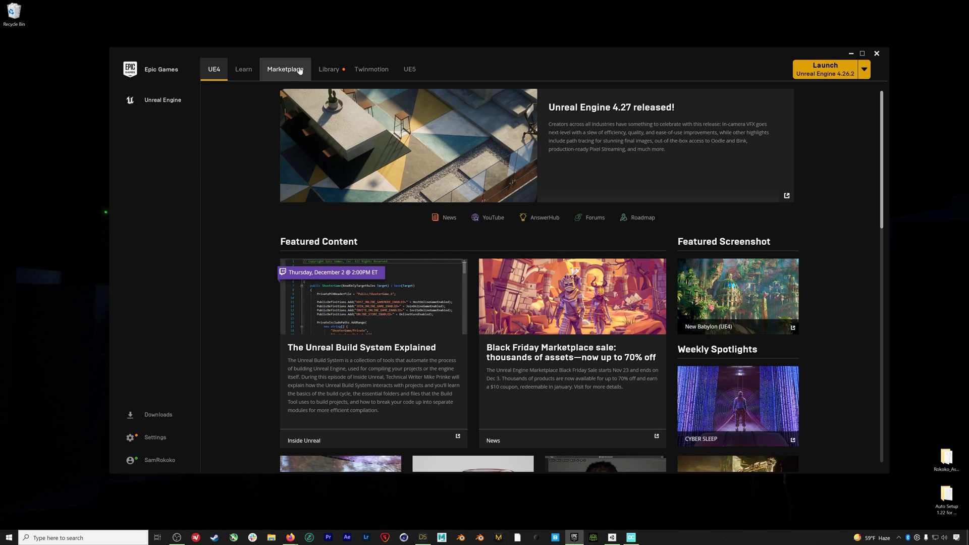
{"action": "left_click", "coordinate": [300, 70]}
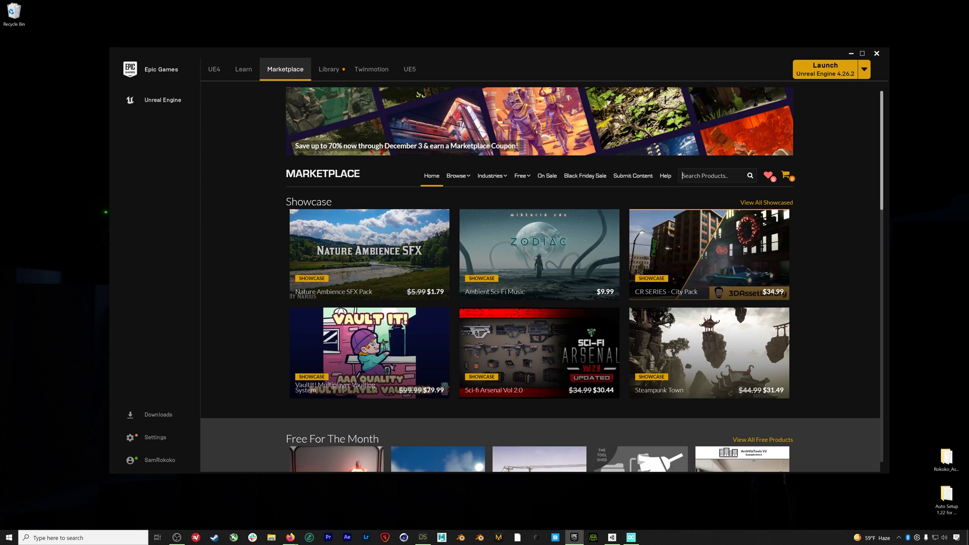
{"action": "left_click", "coordinate": [706, 175]}
{"action": "type", "text": "rokoko"}
{"action": "key", "text": "Return"}
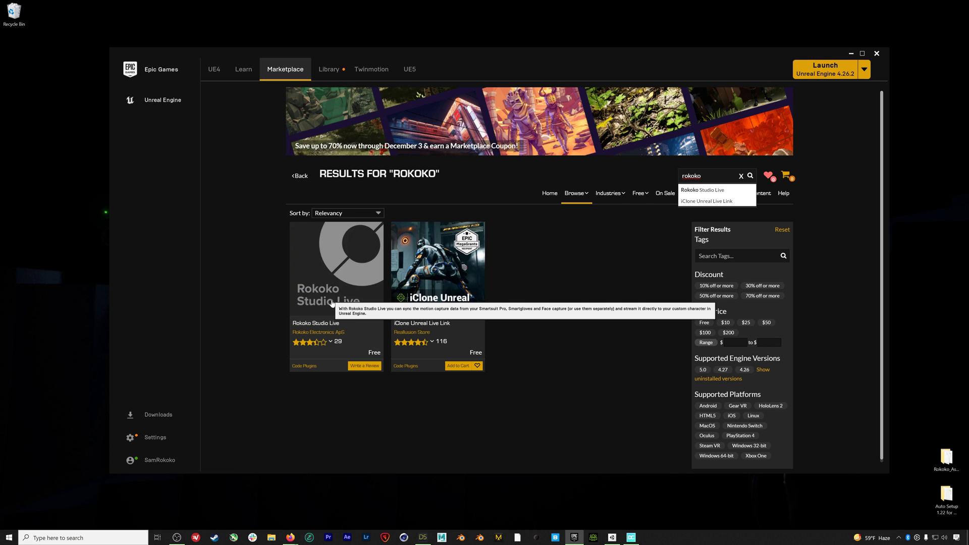
{"action": "left_click", "coordinate": [825, 72]}
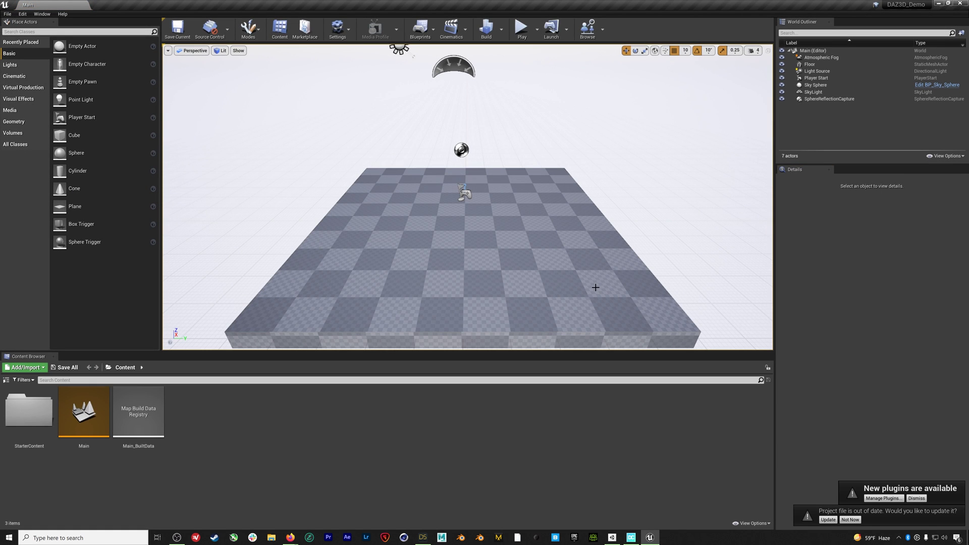
Step: Clear the editor notifications and reveal the project's Content folder in File Explorer from the Main level
{"action": "left_click", "coordinate": [916, 498]}
{"action": "left_click", "coordinate": [828, 520]}
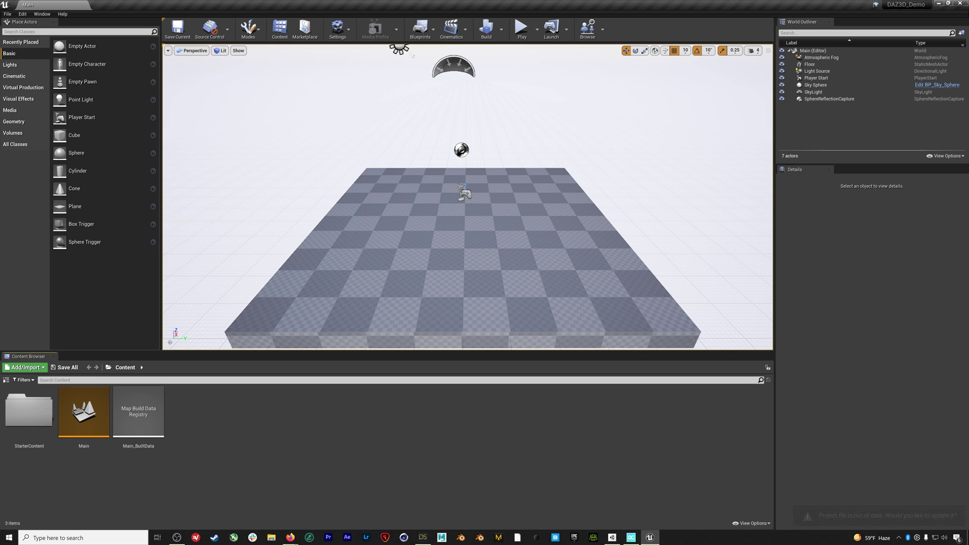
{"action": "right_click", "coordinate": [100, 414]}
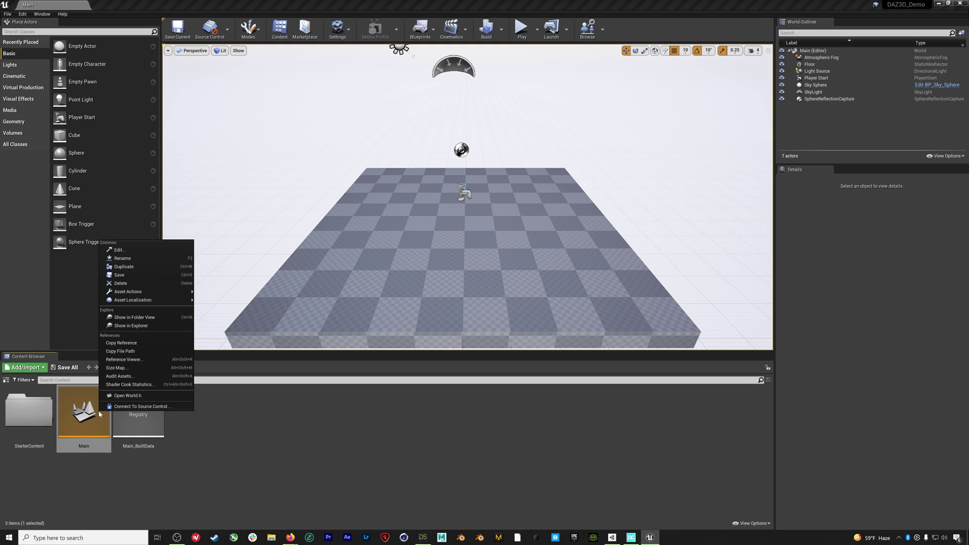
{"action": "left_click", "coordinate": [132, 326]}
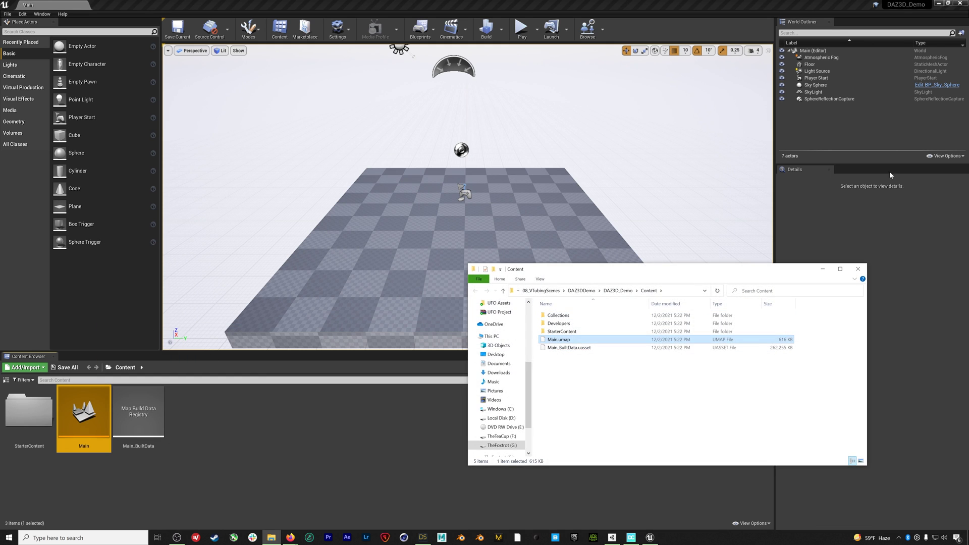
Step: Copy the desktop Rokoko_Assets folder into the project's Content folder and return to Unreal
{"action": "left_click", "coordinate": [939, 4]}
{"action": "left_click_drag", "start_coordinate": [677, 272], "coordinate": [552, 217]}
{"action": "left_click_drag", "start_coordinate": [929, 457], "coordinate": [535, 332]}
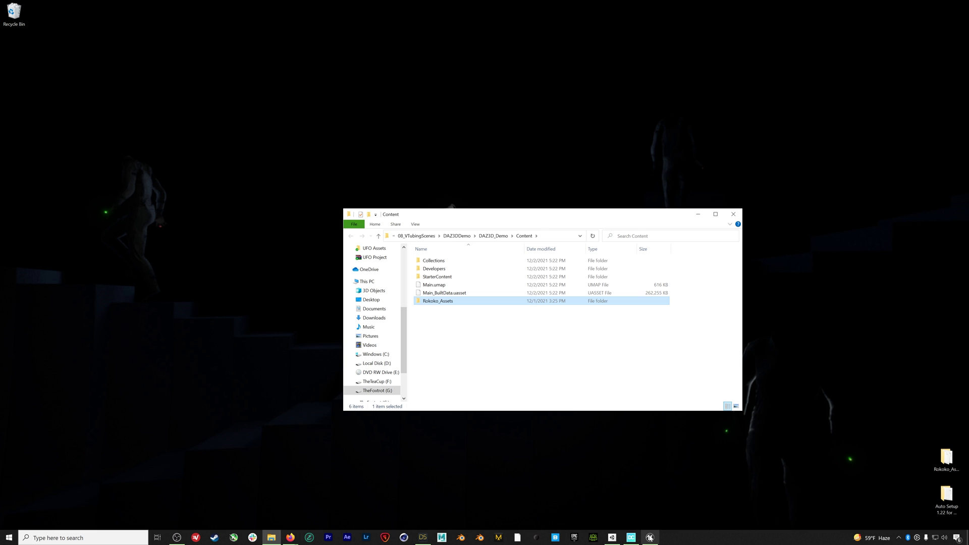
{"action": "left_click", "coordinate": [649, 538]}
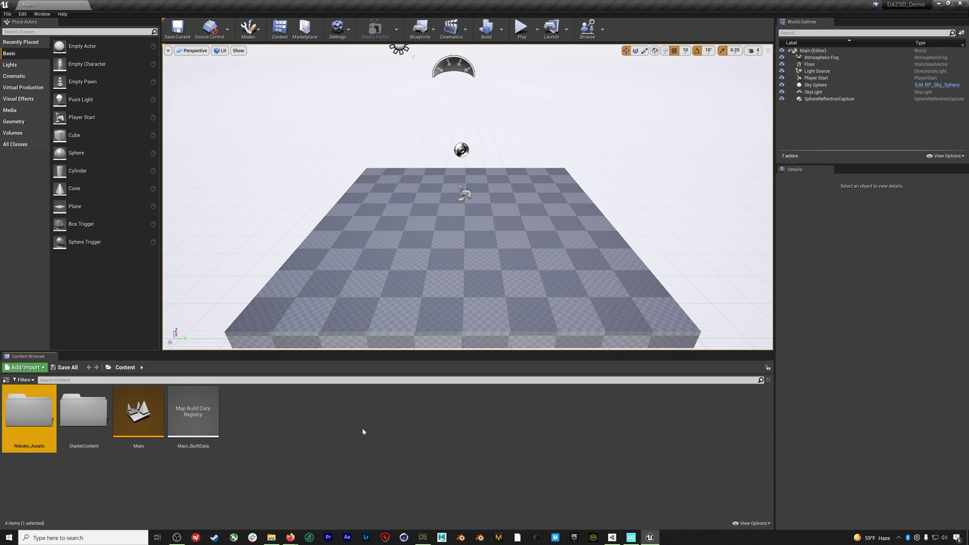
Step: Enable the beta Rokoko Studio Live plugin in the Plugins manager
{"action": "left_click", "coordinate": [363, 432]}
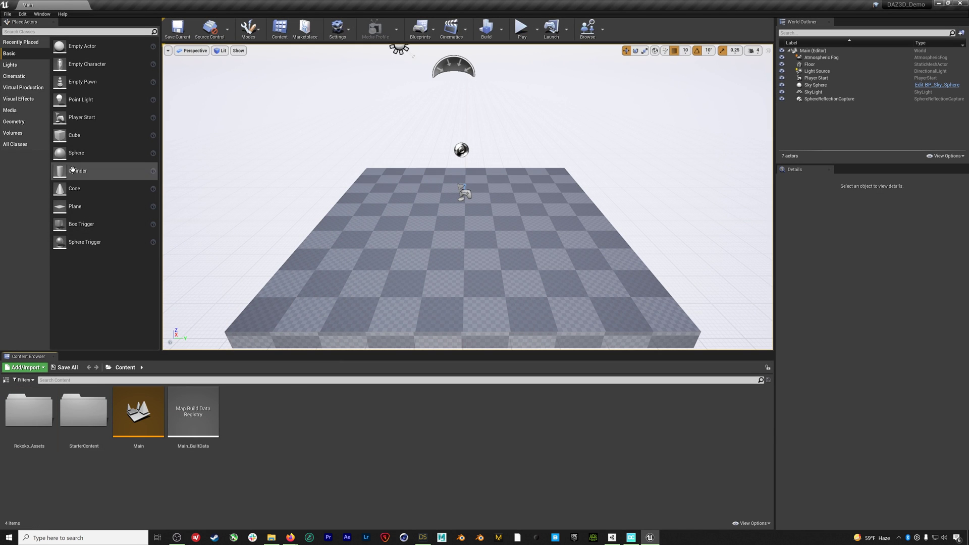
{"action": "left_click", "coordinate": [22, 14]}
{"action": "left_click", "coordinate": [38, 130]}
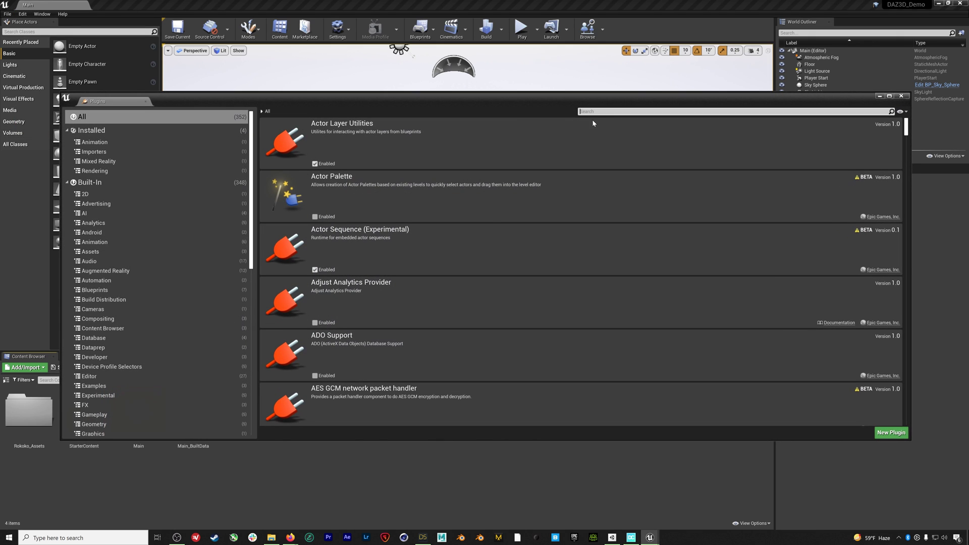
{"action": "type", "text": "rokoko"}
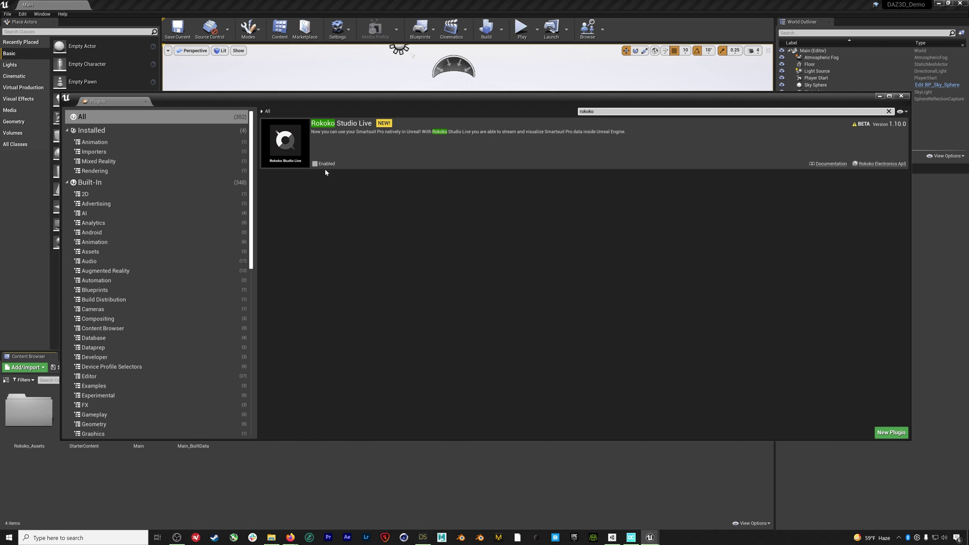
{"action": "left_click", "coordinate": [317, 164]}
{"action": "left_click", "coordinate": [547, 294]}
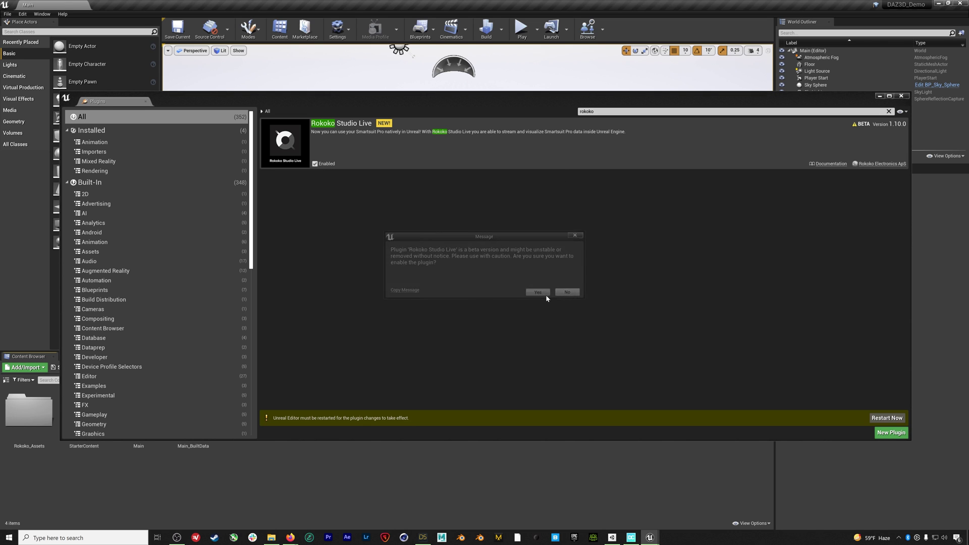
Step: Enable the DazToUnreal plugin, choose Restart Now, and close the Plugins manager
{"action": "left_click", "coordinate": [643, 112]}
{"action": "type", "text": "daz"}
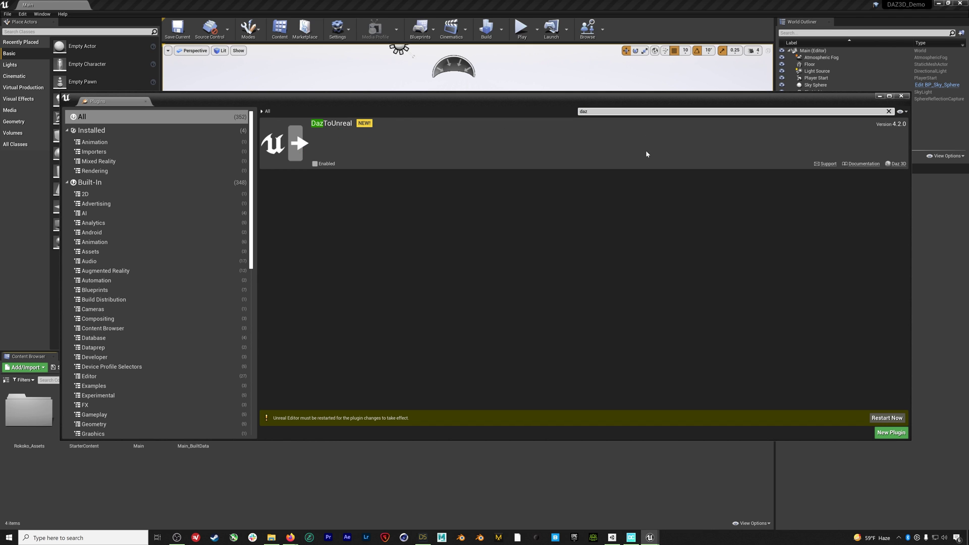
{"action": "left_click", "coordinate": [315, 164]}
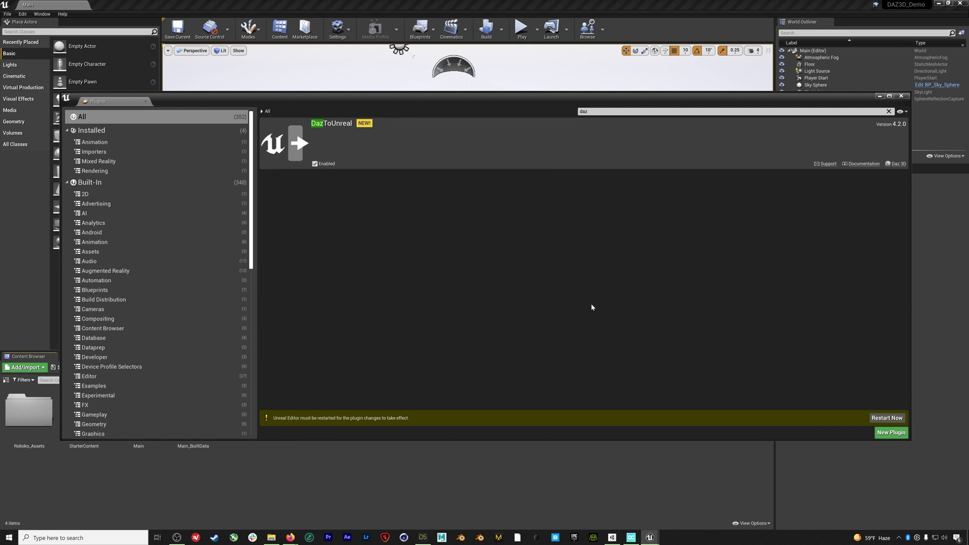
{"action": "left_click", "coordinate": [887, 418]}
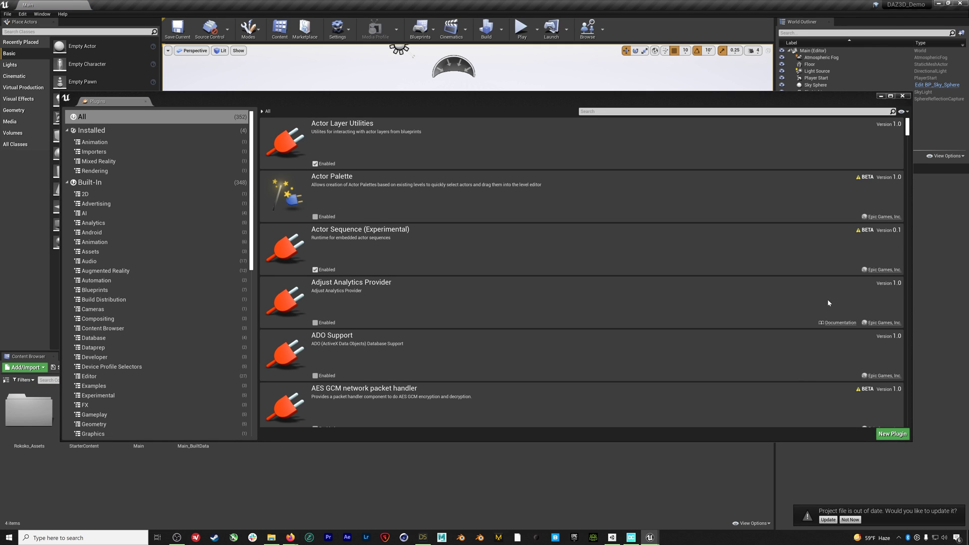
{"action": "left_click", "coordinate": [903, 96]}
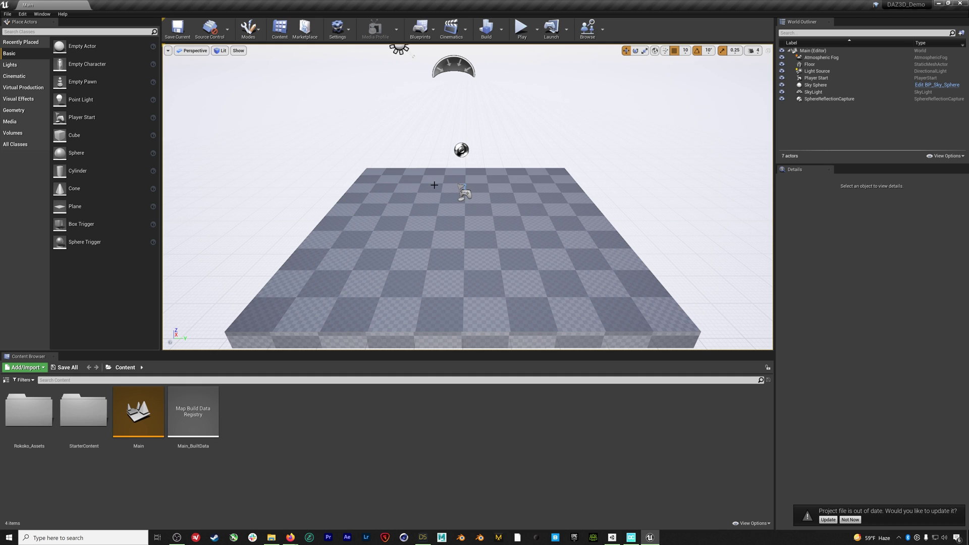
{"action": "left_click", "coordinate": [423, 537]}
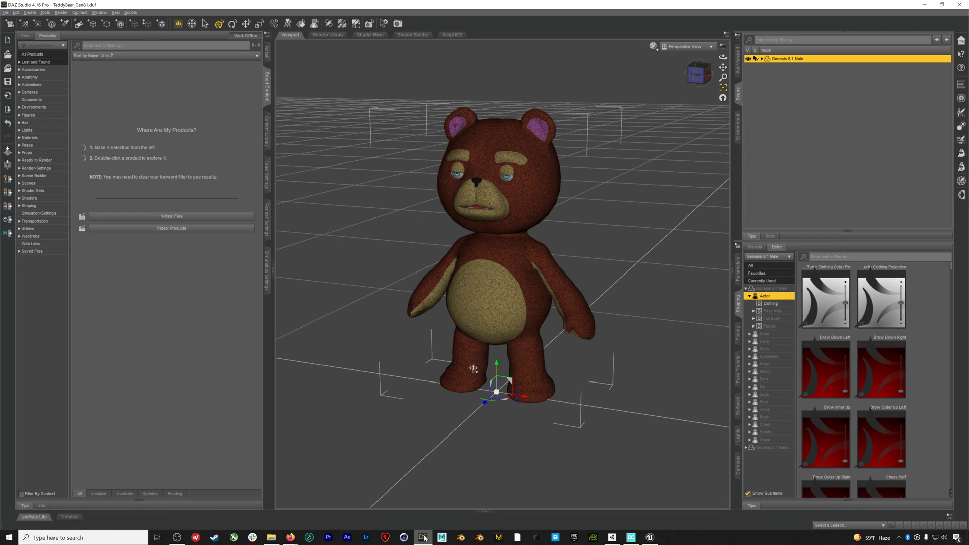
{"action": "scroll", "coordinate": [597, 216], "scroll_direction": "up", "scroll_amount": 2}
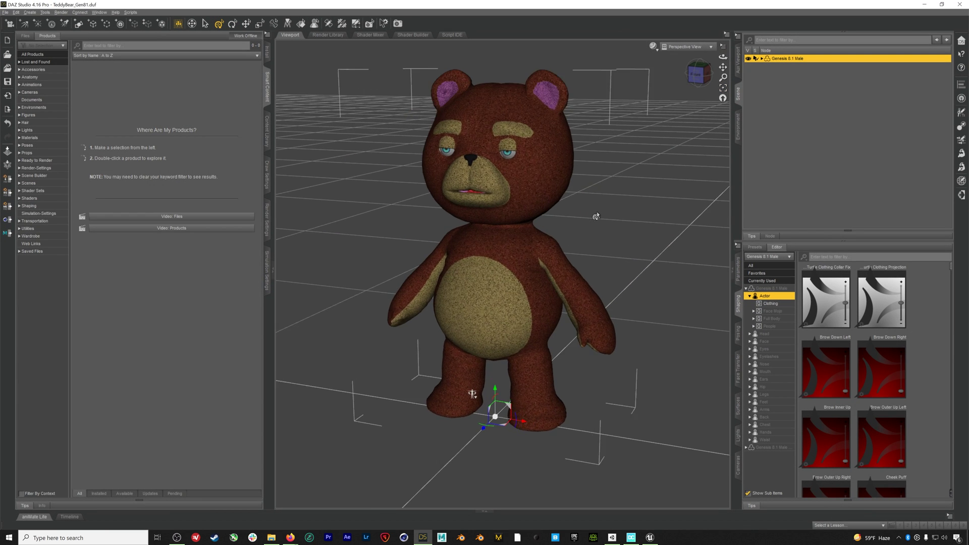
{"action": "scroll", "coordinate": [596, 216], "scroll_direction": "down", "scroll_amount": 4}
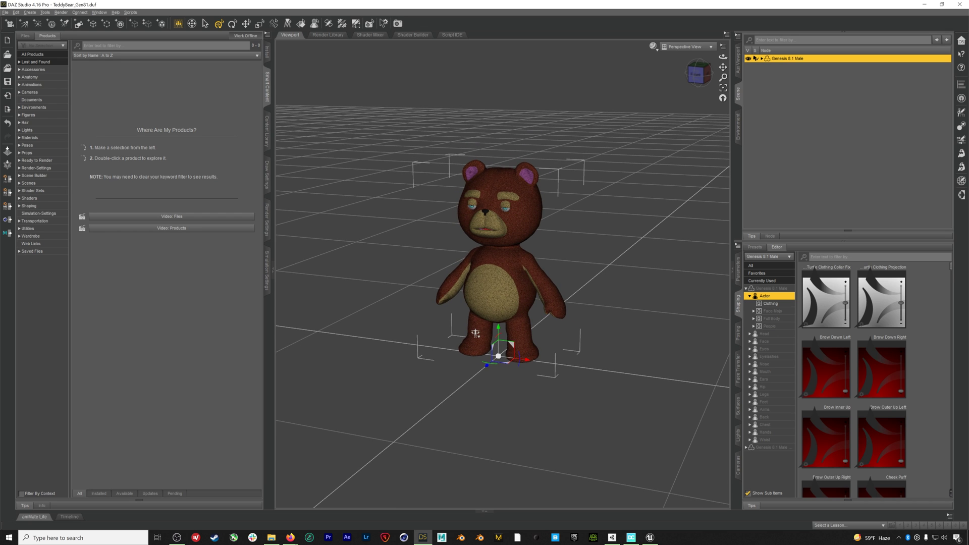
{"action": "left_click_drag", "start_coordinate": [952, 270], "coordinate": [957, 485]}
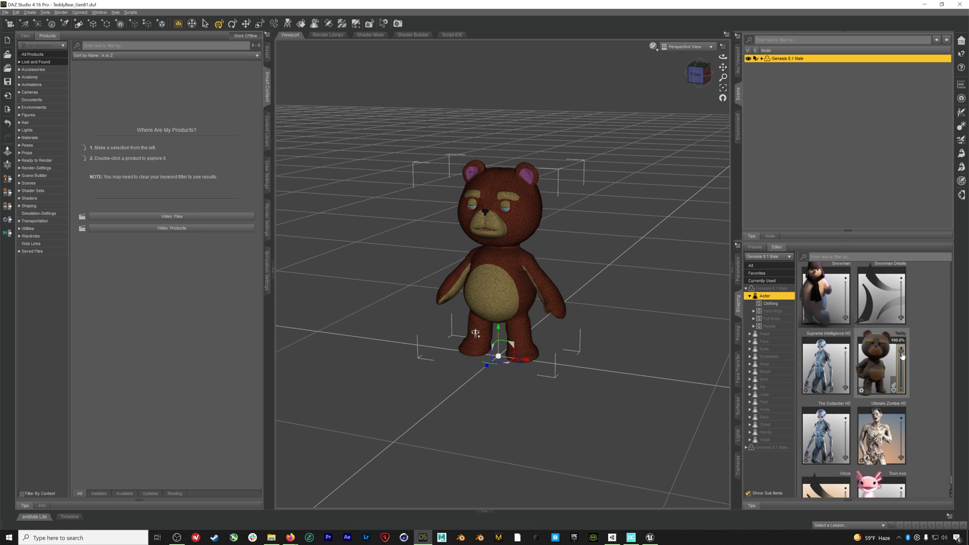
{"action": "mouse_move", "coordinate": [903, 356]}
{"action": "left_mouse_down"}
{"action": "mouse_move", "coordinate": [898, 376]}
{"action": "mouse_move", "coordinate": [895, 345]}
{"action": "left_mouse_up"}
{"action": "left_click_drag", "start_coordinate": [723, 77], "coordinate": [728, 95]}
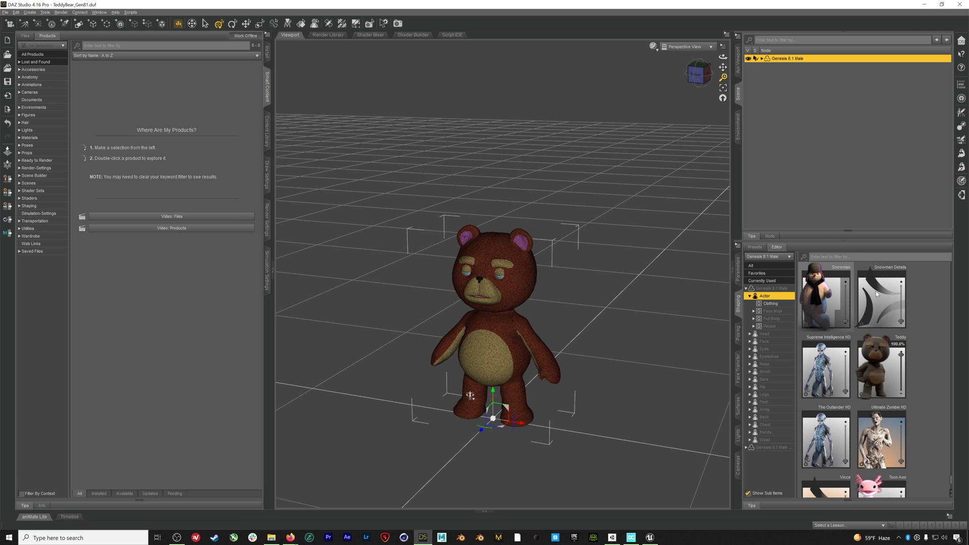
{"action": "mouse_move", "coordinate": [902, 355]}
{"action": "left_mouse_down"}
{"action": "mouse_move", "coordinate": [902, 397]}
{"action": "mouse_move", "coordinate": [902, 353]}
{"action": "left_mouse_up"}
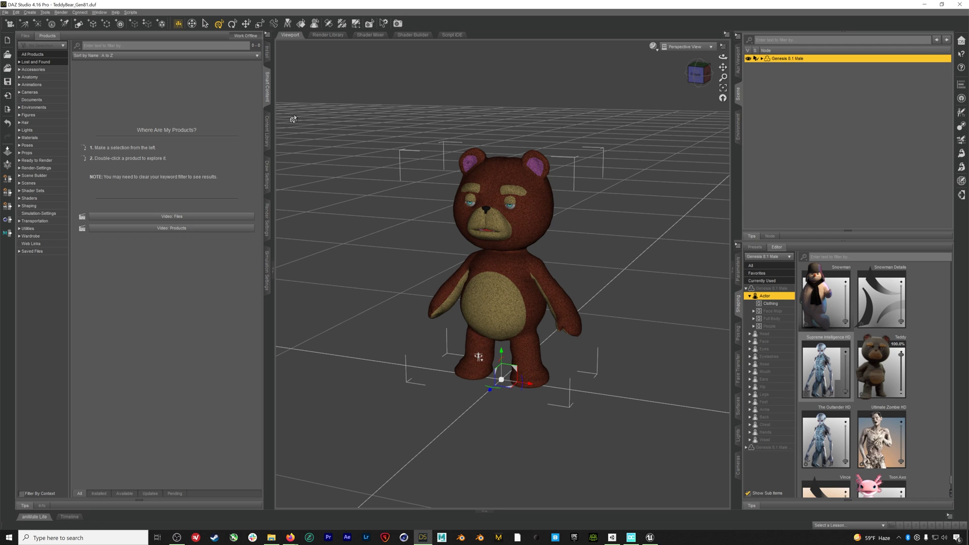
{"action": "left_click", "coordinate": [5, 12]}
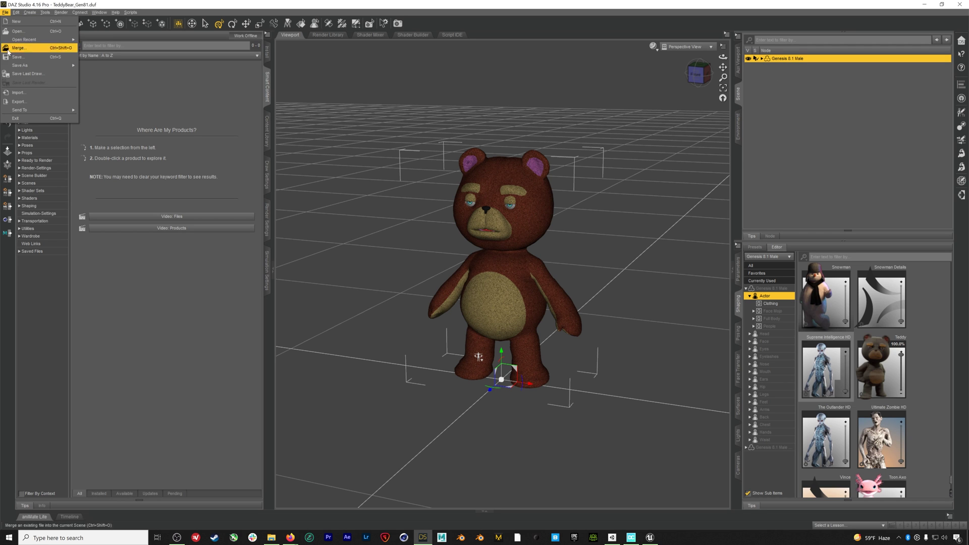
Step: Send TeddyBear_Gen81 through Daz to Unreal with morphs enabled and the ARKit (Genesis8.1) morph set
{"action": "mouse_move", "coordinate": [22, 112]}
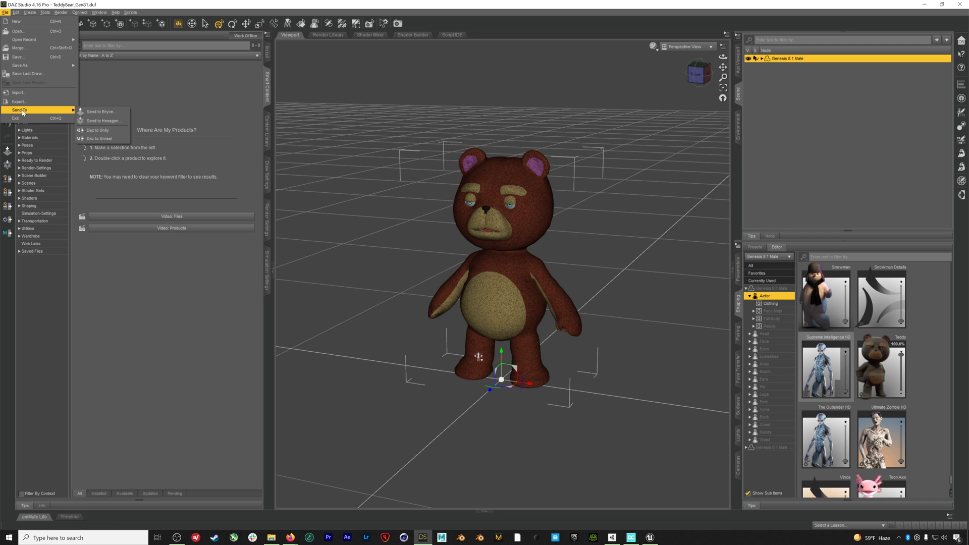
{"action": "left_click", "coordinate": [101, 138]}
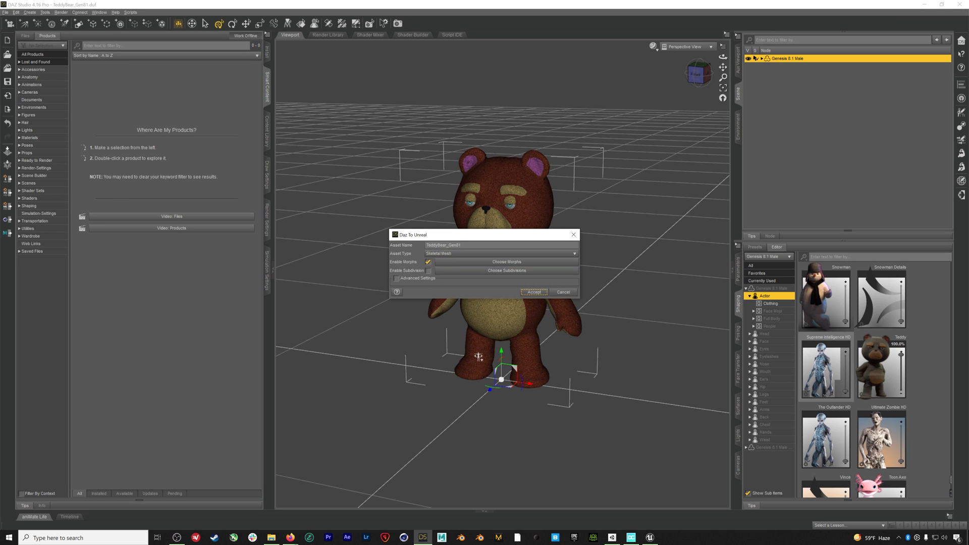
{"action": "left_click", "coordinate": [428, 262]}
{"action": "left_click", "coordinate": [494, 263]}
{"action": "left_click_drag", "start_coordinate": [522, 209], "coordinate": [477, 108]}
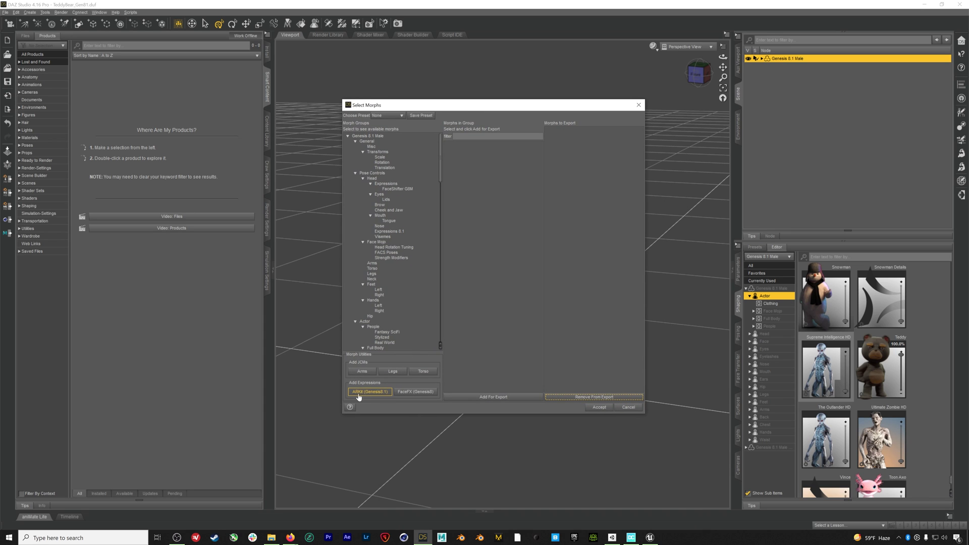
{"action": "left_click", "coordinate": [379, 396]}
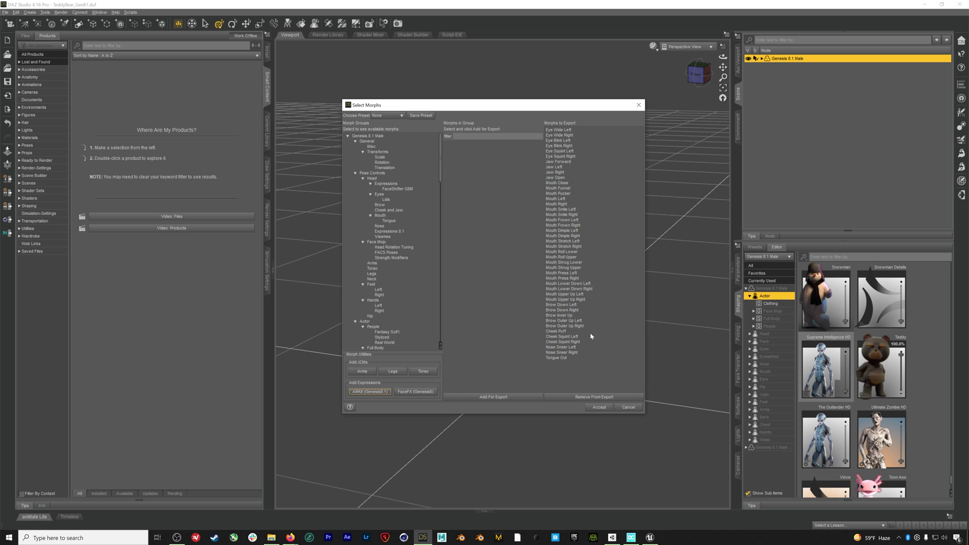
{"action": "left_click", "coordinate": [609, 407]}
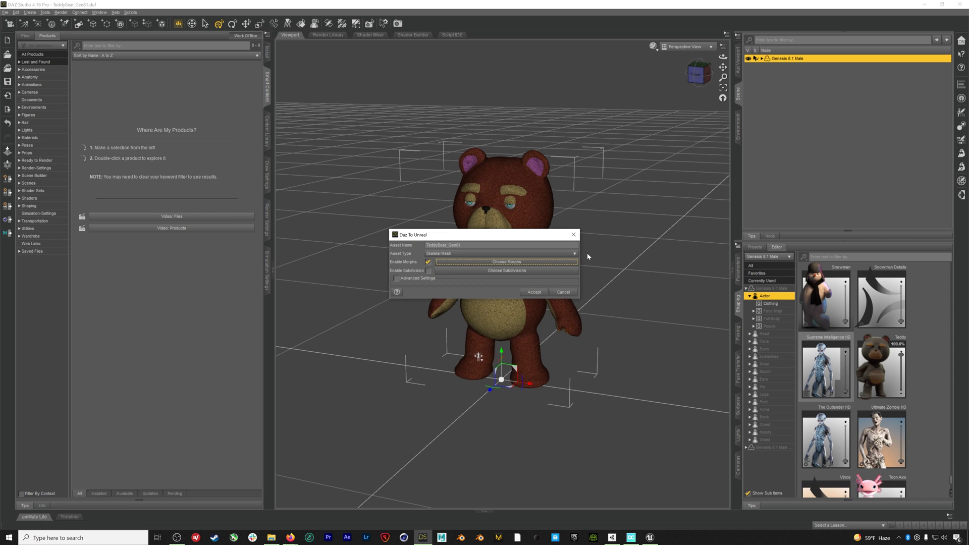
{"action": "left_click", "coordinate": [534, 292]}
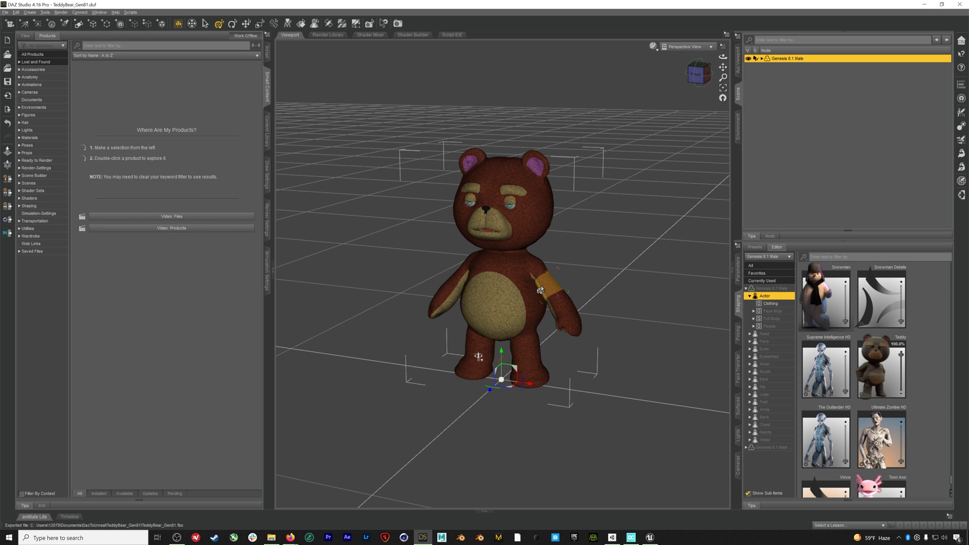
Step: Open the TeddyBear_Gen81 mesh and its animation blueprint, framing the Output Pose area of the AnimGraph
{"action": "left_click", "coordinate": [651, 539]}
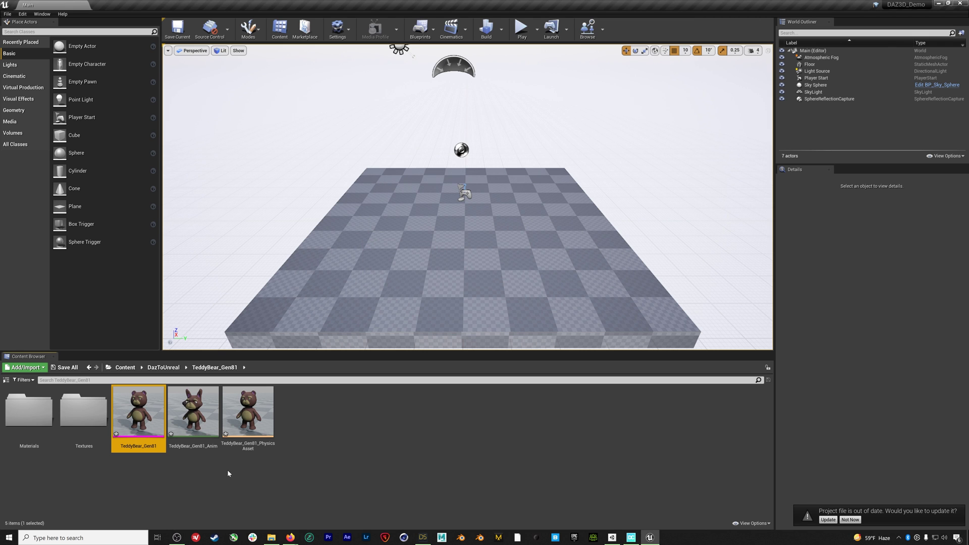
{"action": "double_click", "coordinate": [155, 414]}
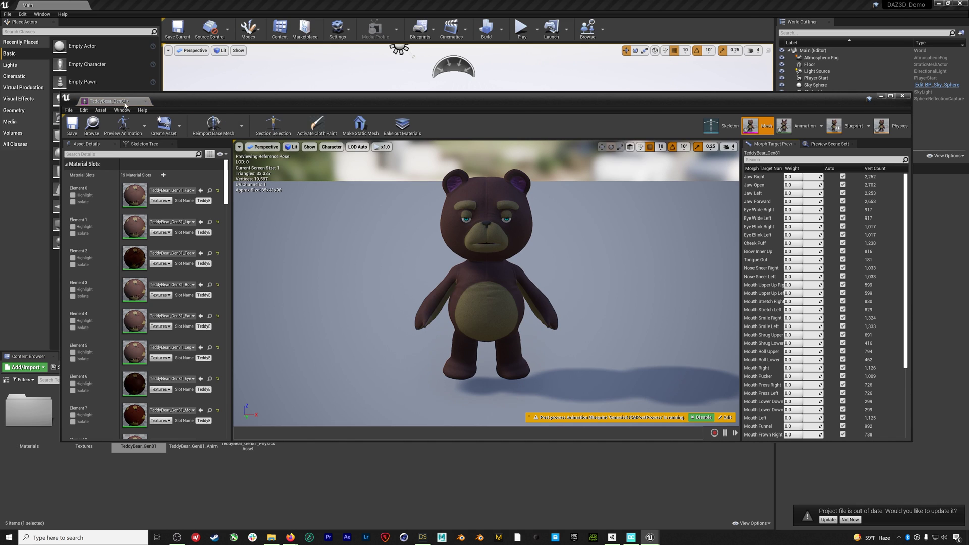
{"action": "left_click_drag", "start_coordinate": [125, 102], "coordinate": [119, 5]}
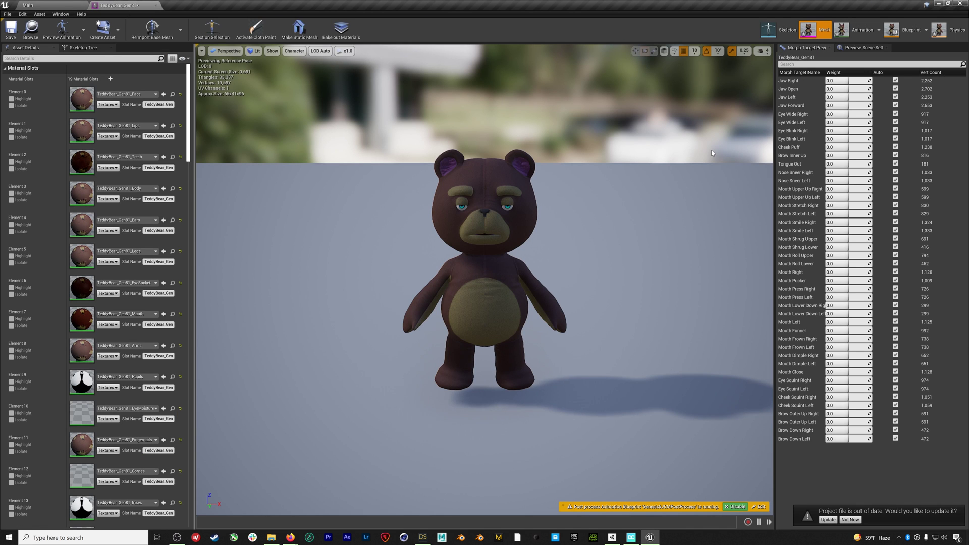
{"action": "left_click", "coordinate": [898, 36]}
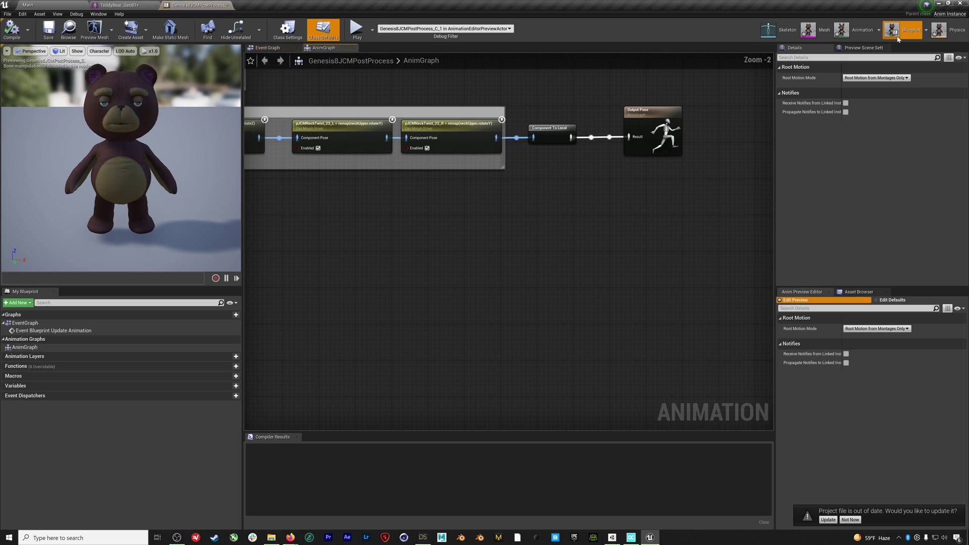
{"action": "scroll", "coordinate": [528, 235], "scroll_direction": "down", "scroll_amount": 4}
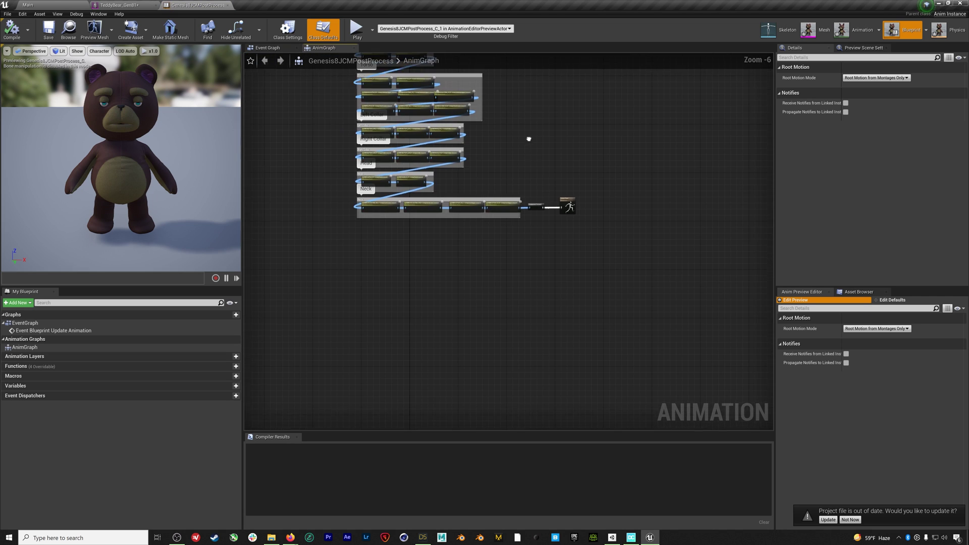
{"action": "right_click_drag", "start_coordinate": [529, 138], "coordinate": [573, 270]}
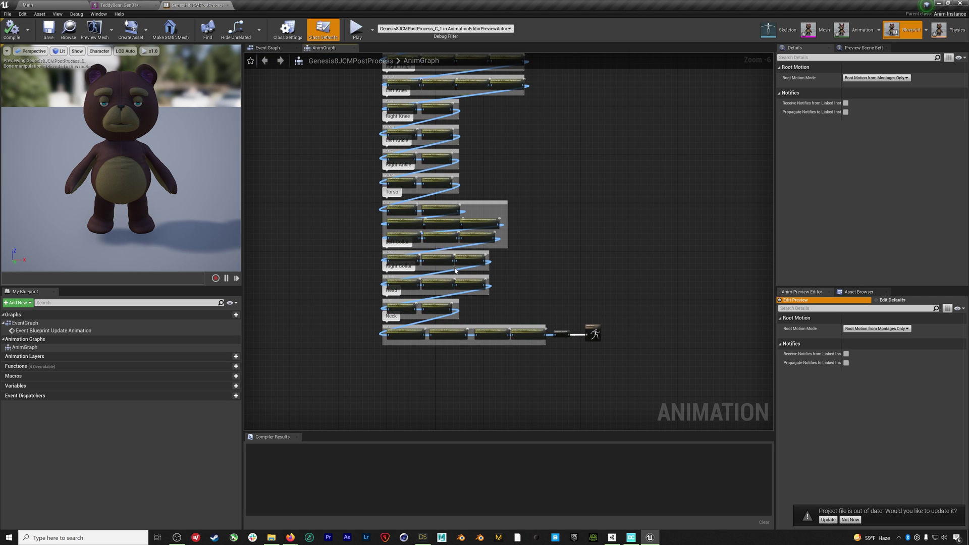
{"action": "scroll", "coordinate": [519, 311], "scroll_direction": "up", "scroll_amount": 3}
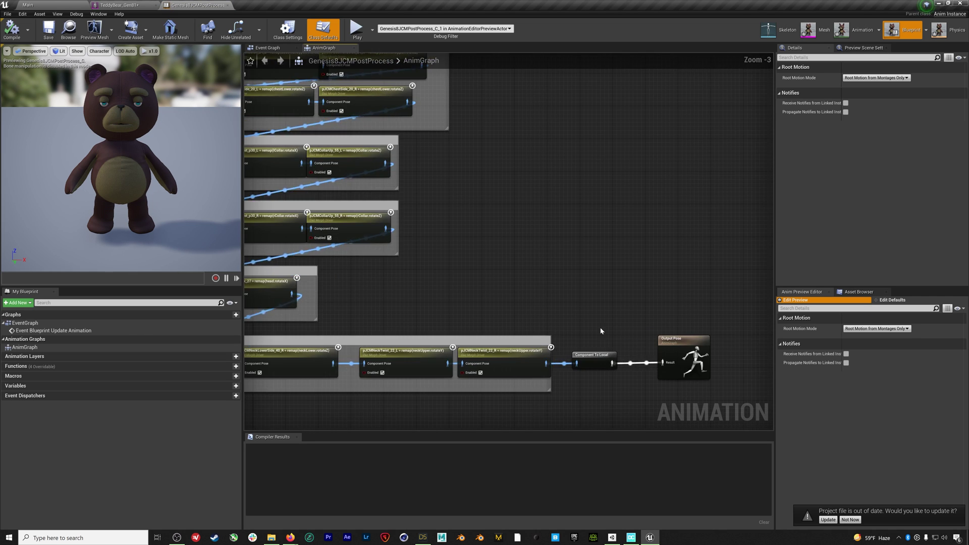
{"action": "right_click_drag", "start_coordinate": [601, 327], "coordinate": [608, 176]}
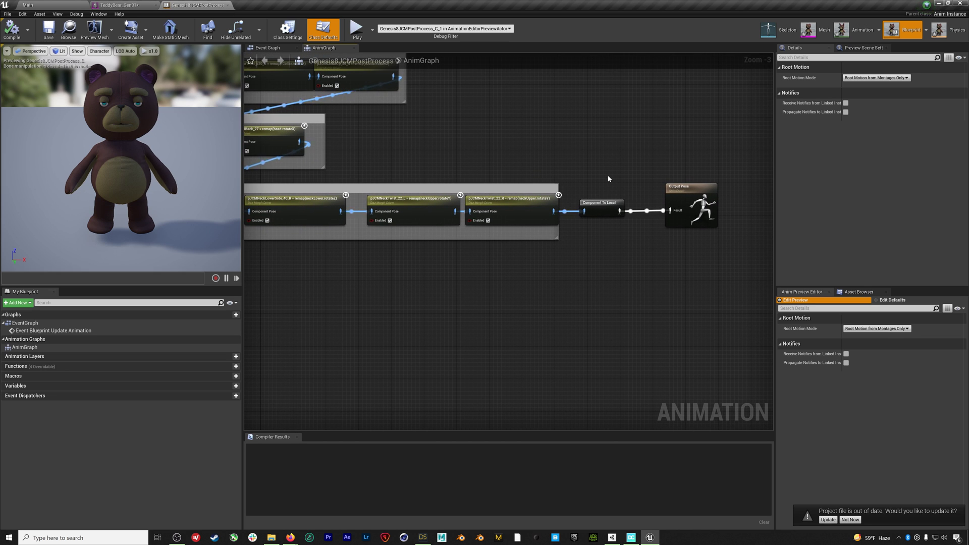
Step: Add Rokoko Body Pose and Rokoko Face Pose nodes, feeding the face pose into the body pose
{"action": "right_click", "coordinate": [549, 334]}
{"action": "type", "text": "rokok"}
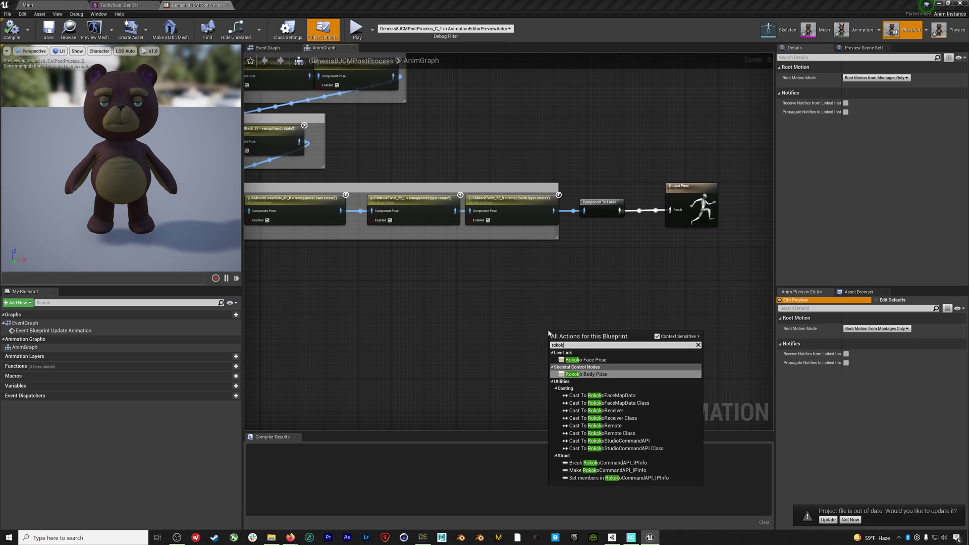
{"action": "key", "text": "Return"}
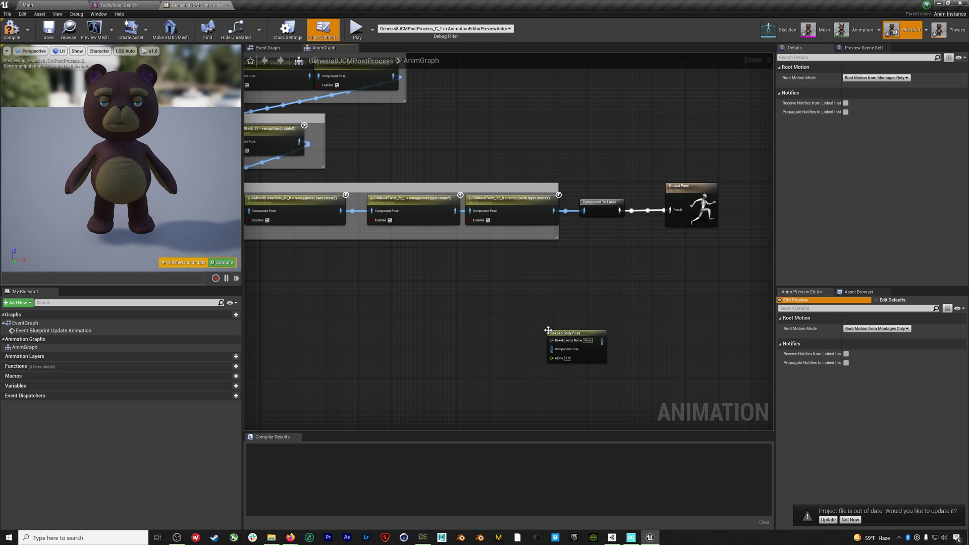
{"action": "right_click", "coordinate": [432, 341]}
{"action": "type", "text": "rokoko"}
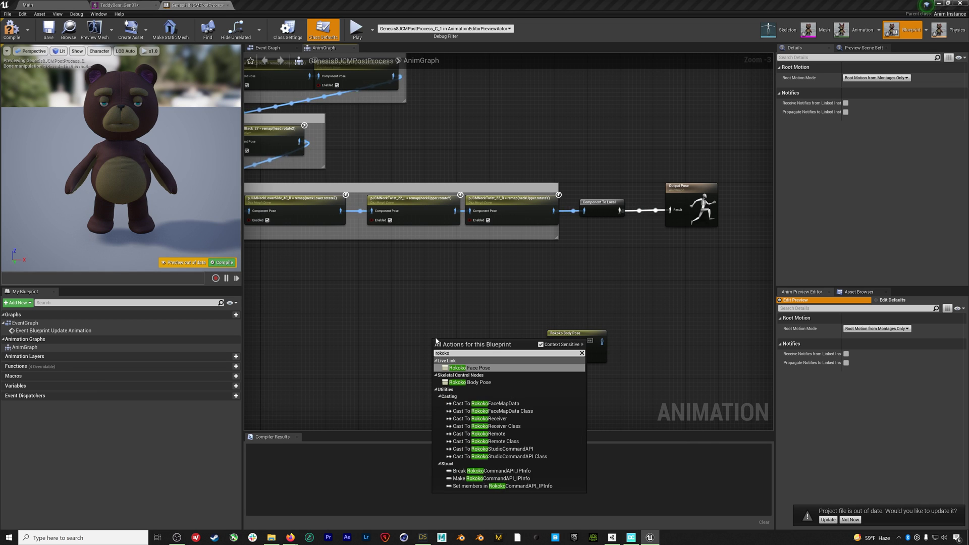
{"action": "key", "text": "Return"}
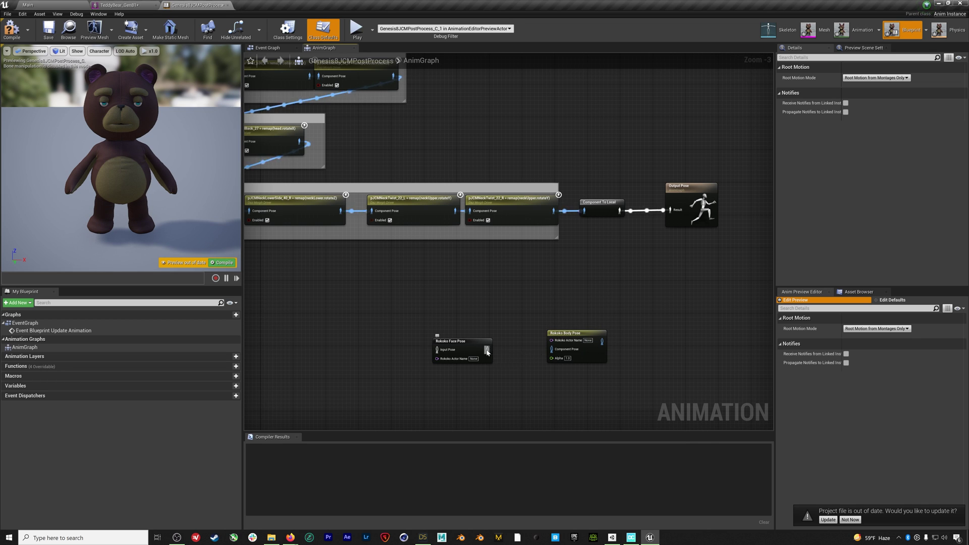
{"action": "left_click_drag", "start_coordinate": [487, 349], "coordinate": [670, 210]}
{"action": "left_click_drag", "start_coordinate": [469, 346], "coordinate": [445, 346]}
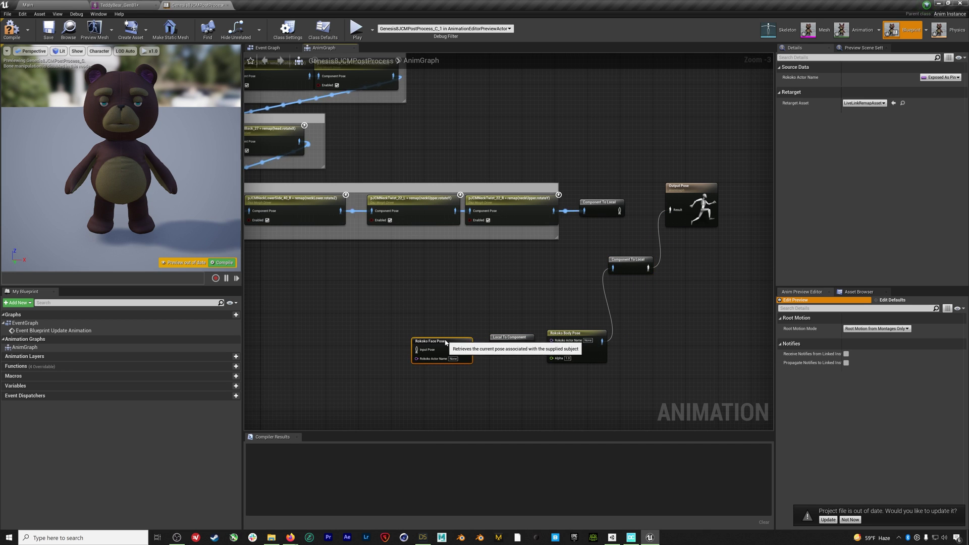
{"action": "left_click_drag", "start_coordinate": [510, 343], "coordinate": [506, 347]}
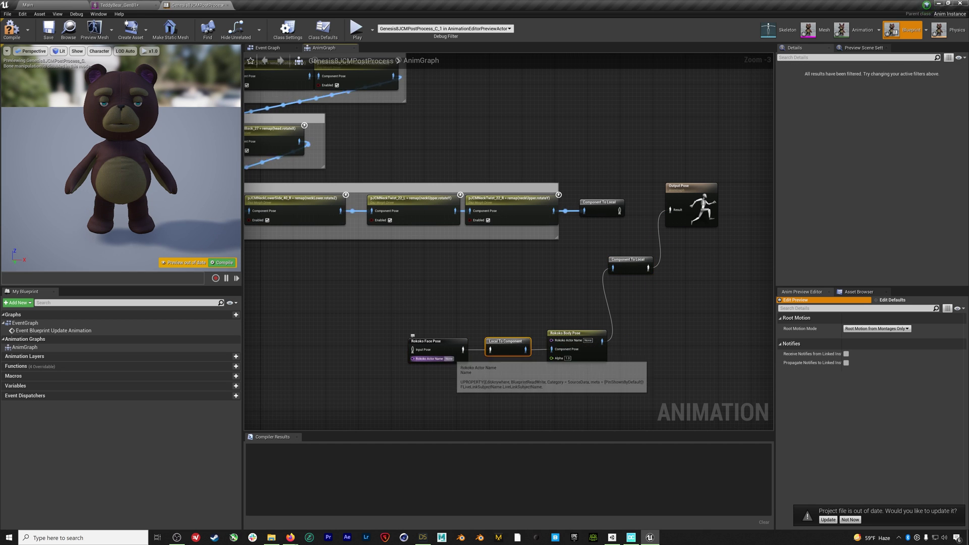
Step: Enter the actor name on the Rokoko Body Pose node and select it to show its settings
{"action": "left_click", "coordinate": [448, 358]}
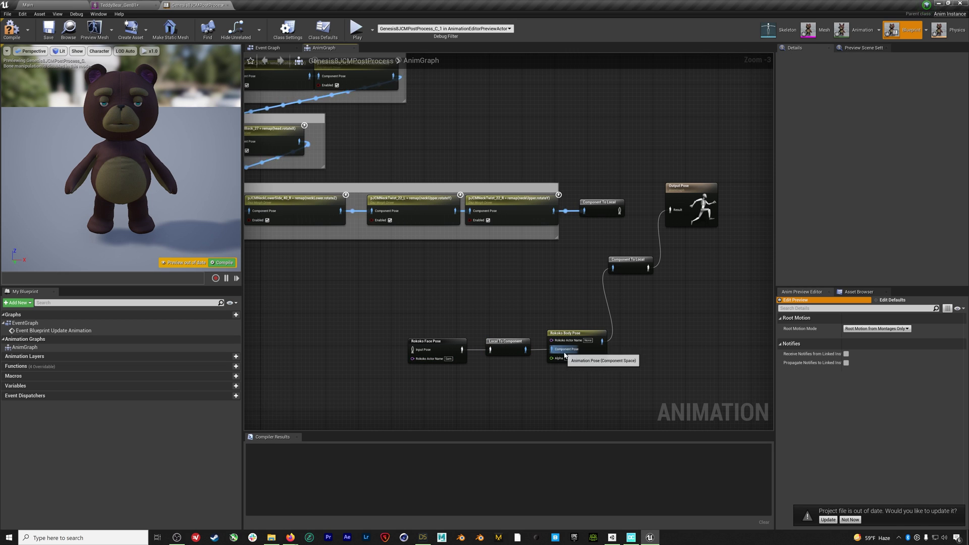
{"action": "left_click", "coordinate": [587, 340]}
{"action": "type", "text": "Sam"}
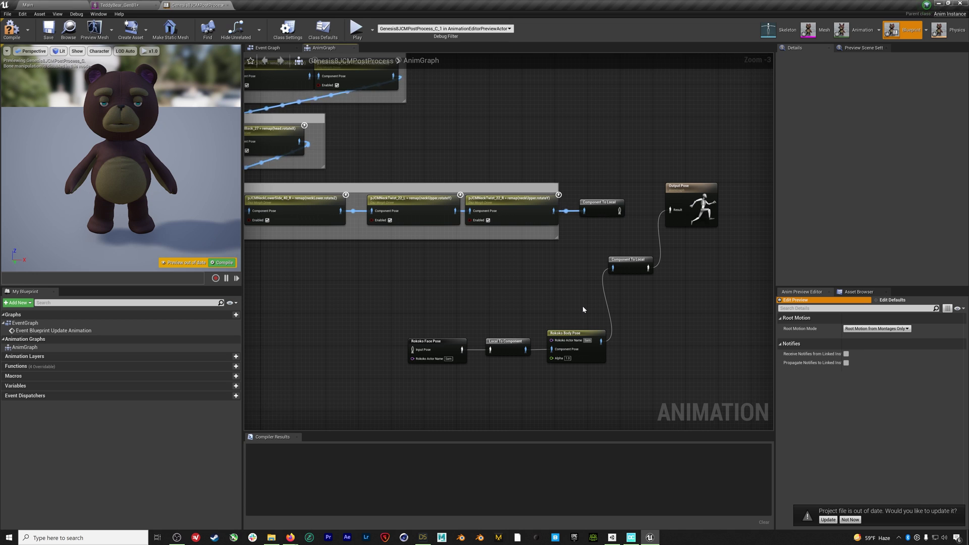
{"action": "key", "text": "Return"}
{"action": "left_click", "coordinate": [579, 347]}
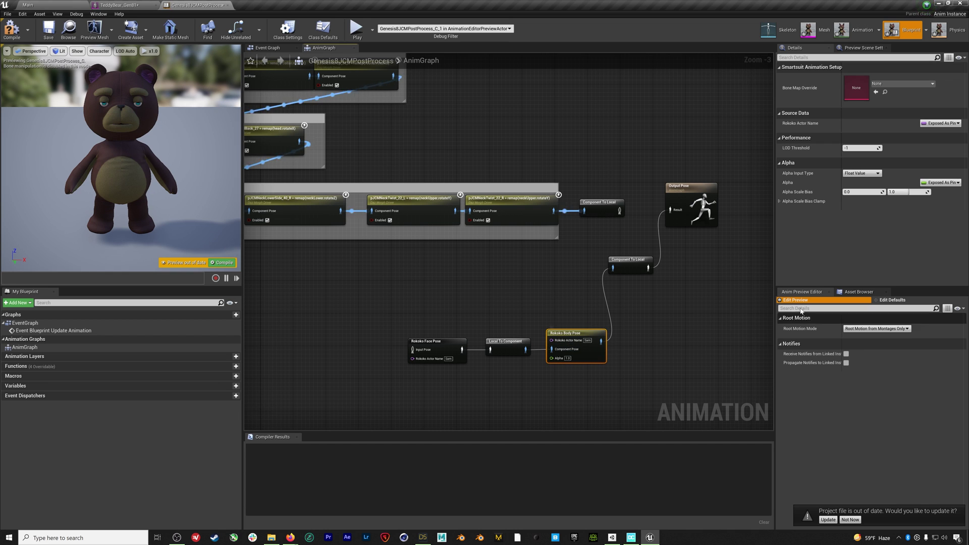
Step: Set Bone Map Override to DazGen8_Bonelist and the face Retarget Asset to Genesis81ARKitMapping
{"action": "left_click", "coordinate": [891, 85]}
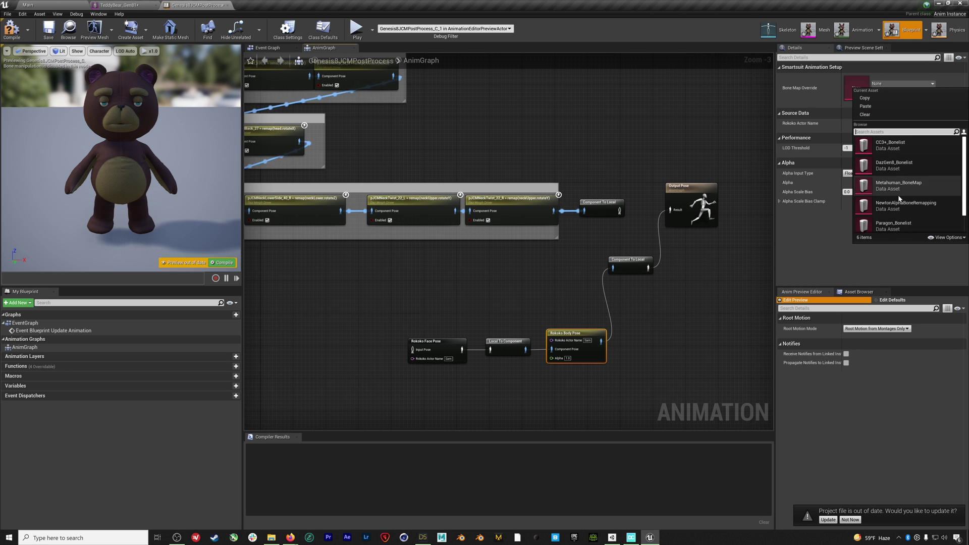
{"action": "left_click", "coordinate": [883, 168]}
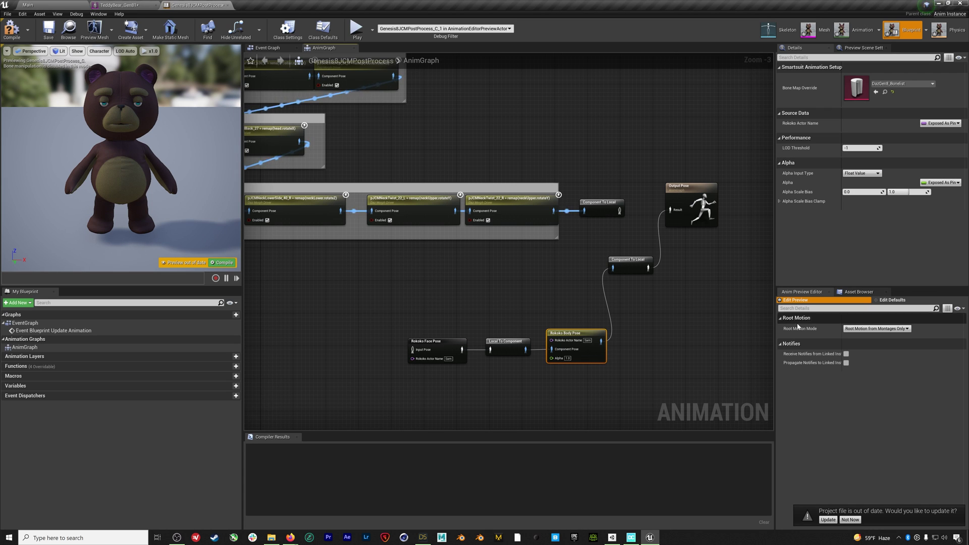
{"action": "left_click", "coordinate": [445, 349]}
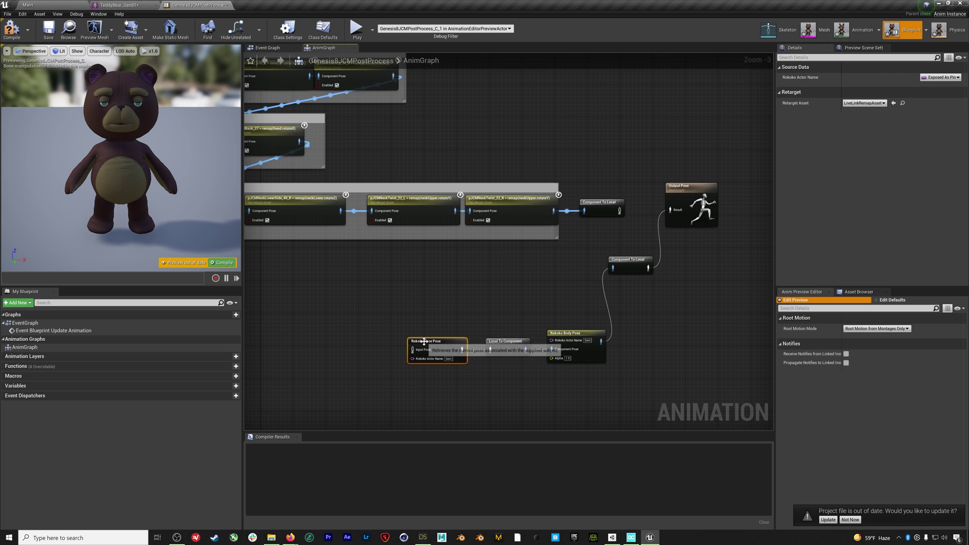
{"action": "left_click", "coordinate": [858, 103]}
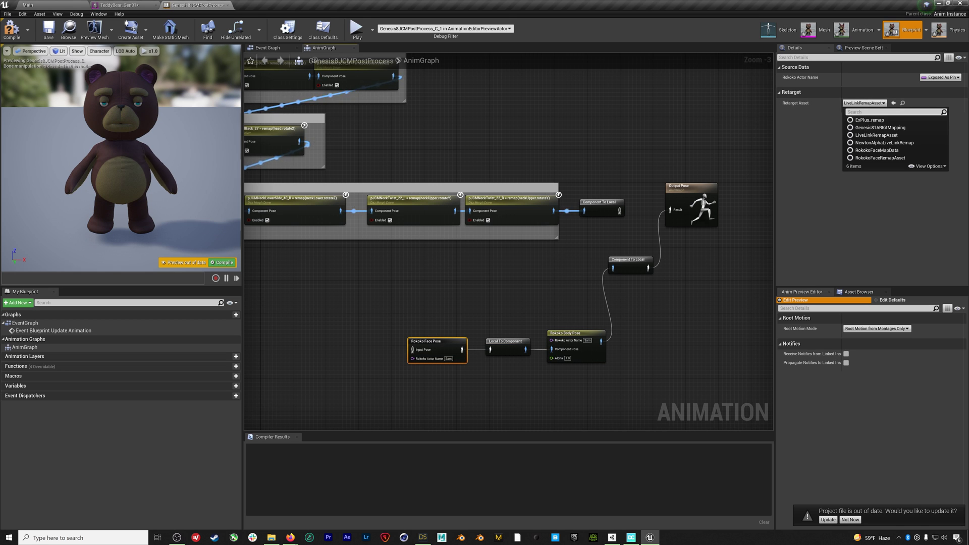
{"action": "left_click", "coordinate": [889, 127]}
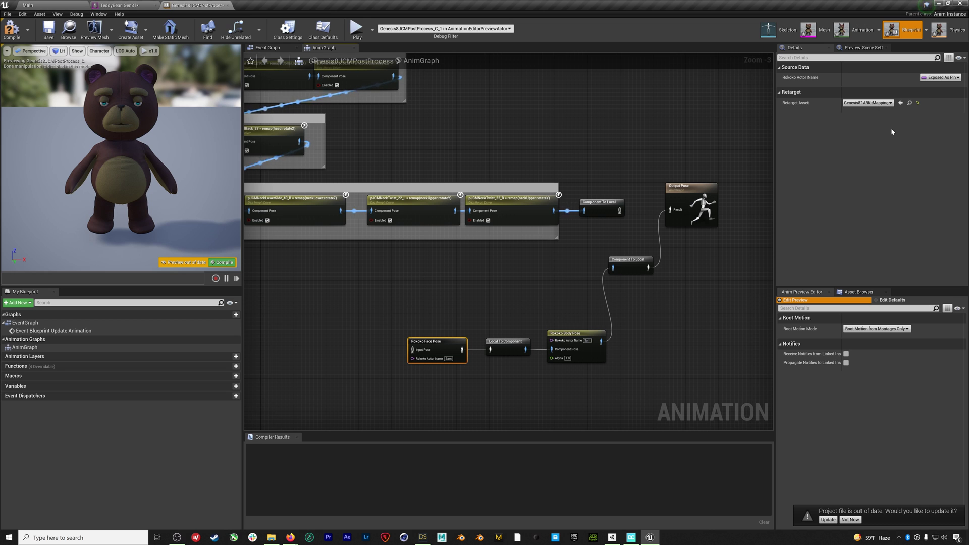
Step: Compile and save the animation blueprint, then move the Rokoko node chain down and left
{"action": "left_click", "coordinate": [11, 29]}
{"action": "left_click", "coordinate": [49, 31]}
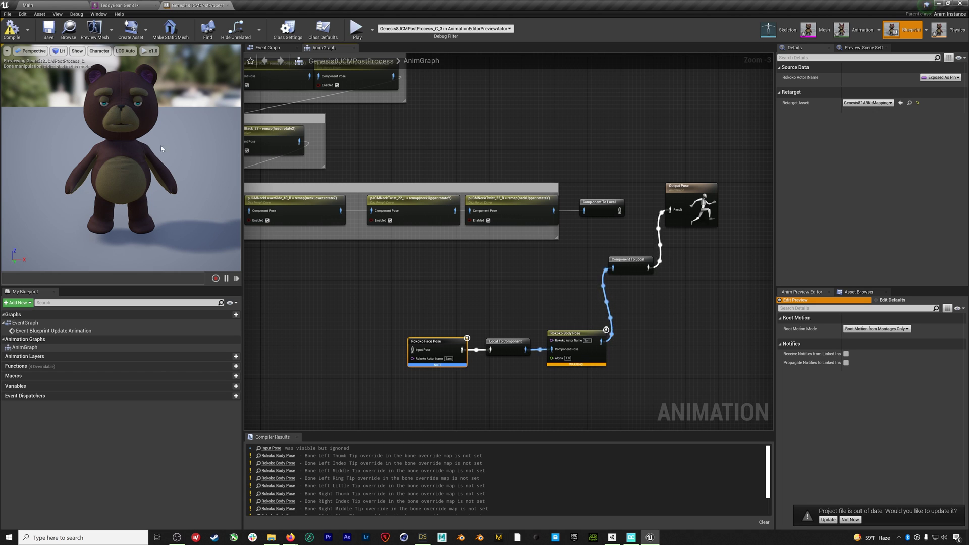
{"action": "left_click_drag", "start_coordinate": [657, 313], "coordinate": [434, 356]}
{"action": "left_click_drag", "start_coordinate": [453, 343], "coordinate": [346, 363]}
{"action": "left_click", "coordinate": [571, 368]}
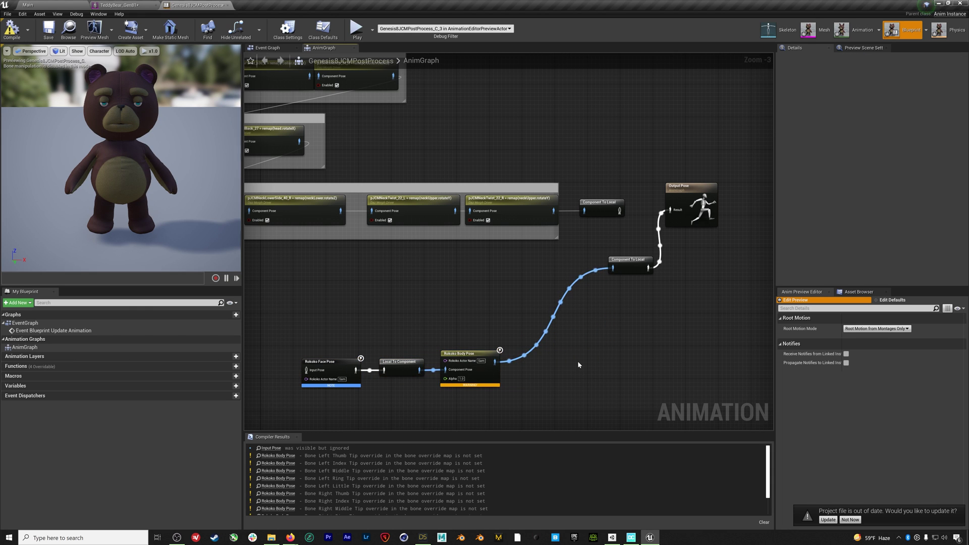
{"action": "right_click", "coordinate": [577, 362]}
Step: Add a Transform (Modify) Bone node targeting lShldrBend
{"action": "type", "text": "transform bo"}
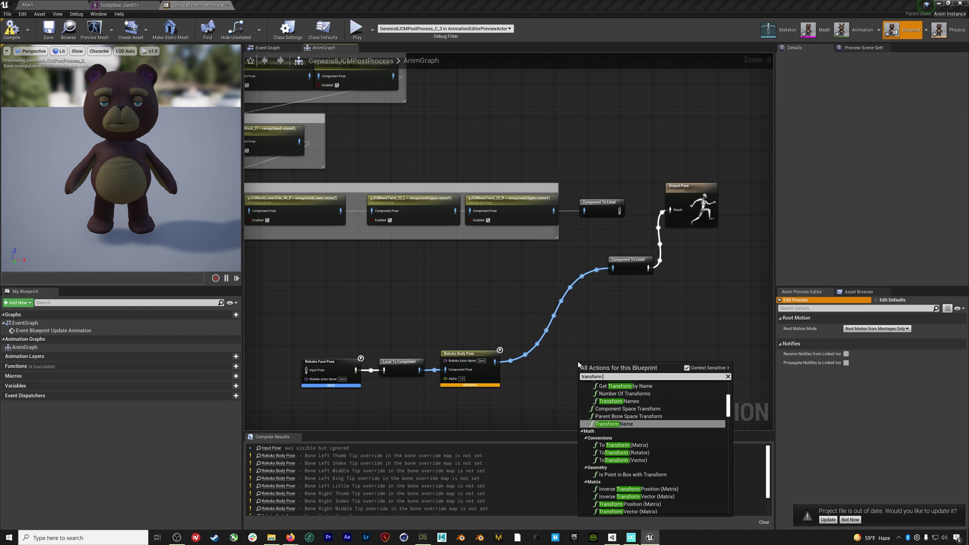
{"action": "key", "text": "Return"}
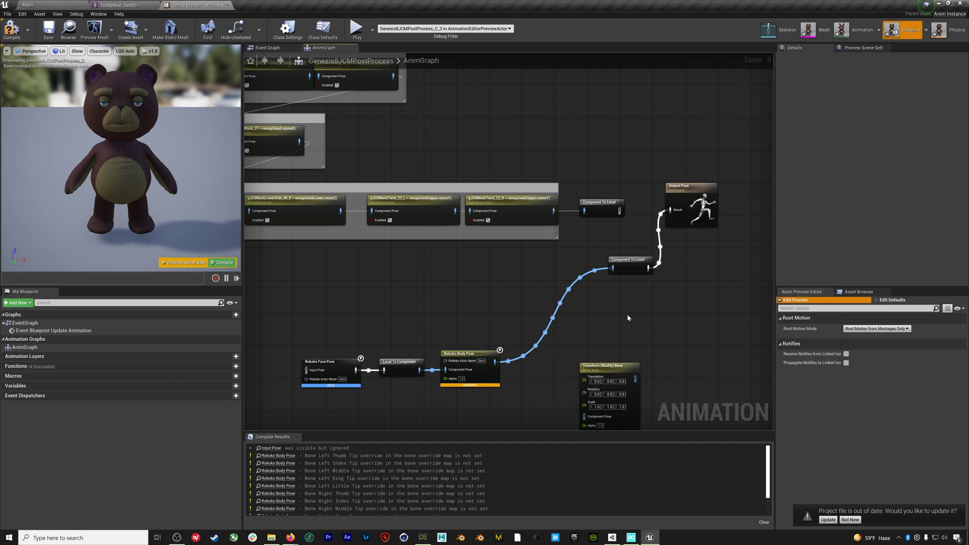
{"action": "right_click", "coordinate": [636, 344]}
{"action": "left_click", "coordinate": [616, 341]}
{"action": "left_click_drag", "start_coordinate": [606, 365], "coordinate": [588, 356]}
{"action": "right_click_drag", "start_coordinate": [632, 354], "coordinate": [582, 302]}
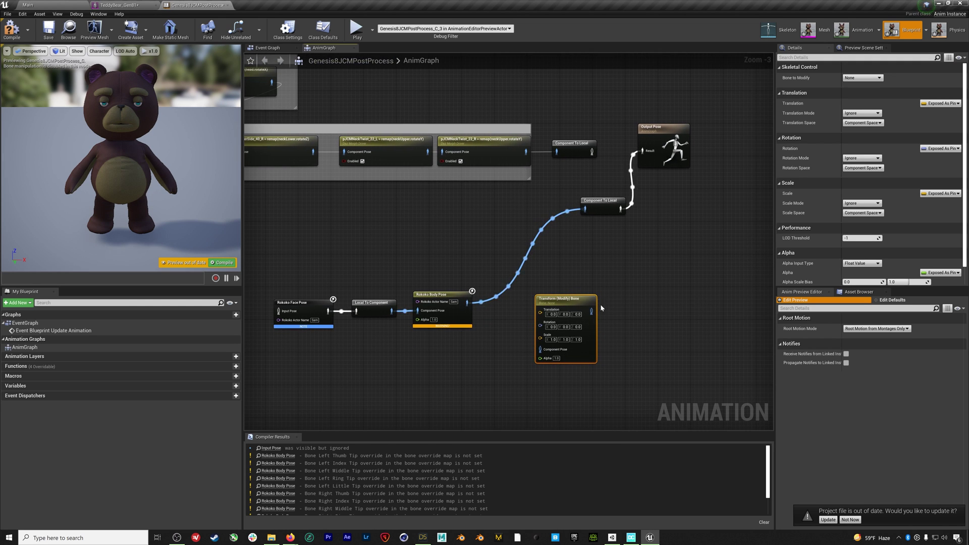
{"action": "left_click", "coordinate": [863, 77]}
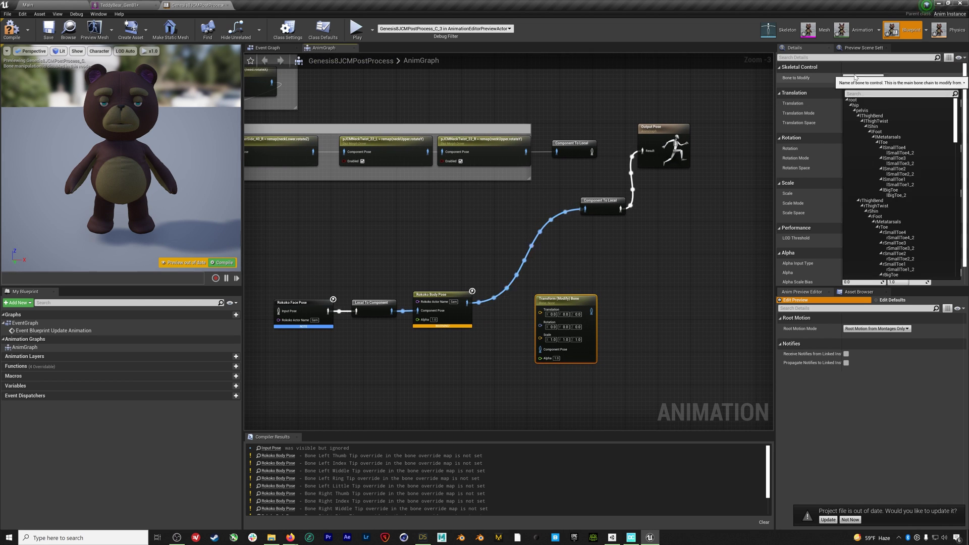
{"action": "scroll", "coordinate": [893, 239], "scroll_direction": "down", "scroll_amount": 10}
{"action": "left_click", "coordinate": [893, 240]}
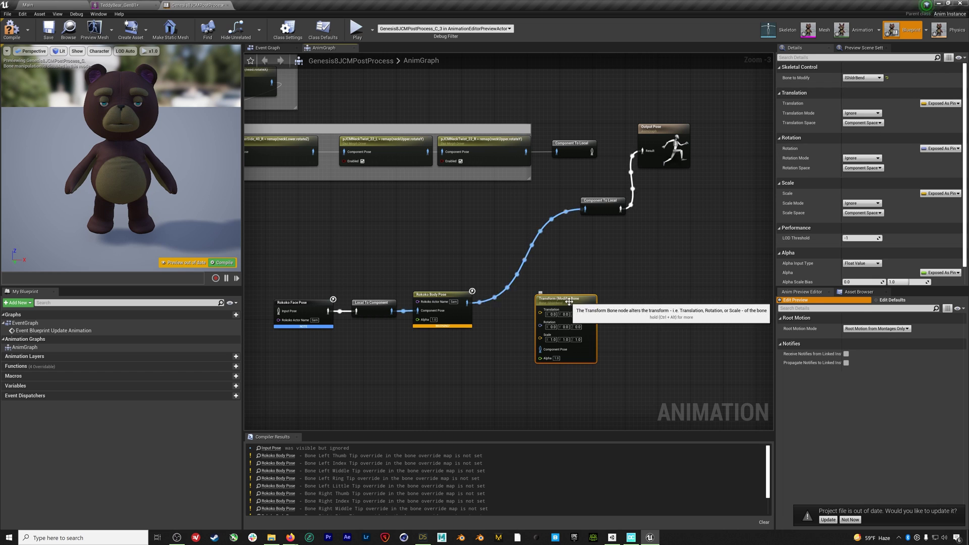
Step: Duplicate it for rShldrBend and set both to Add to Existing rotation in Bone Space
{"action": "key", "text": "ctrl+c"}
{"action": "key", "text": "ctrl+v"}
{"action": "left_click", "coordinate": [862, 78]}
{"action": "scroll", "coordinate": [882, 235], "scroll_direction": "down", "scroll_amount": 3}
{"action": "left_click", "coordinate": [889, 232]}
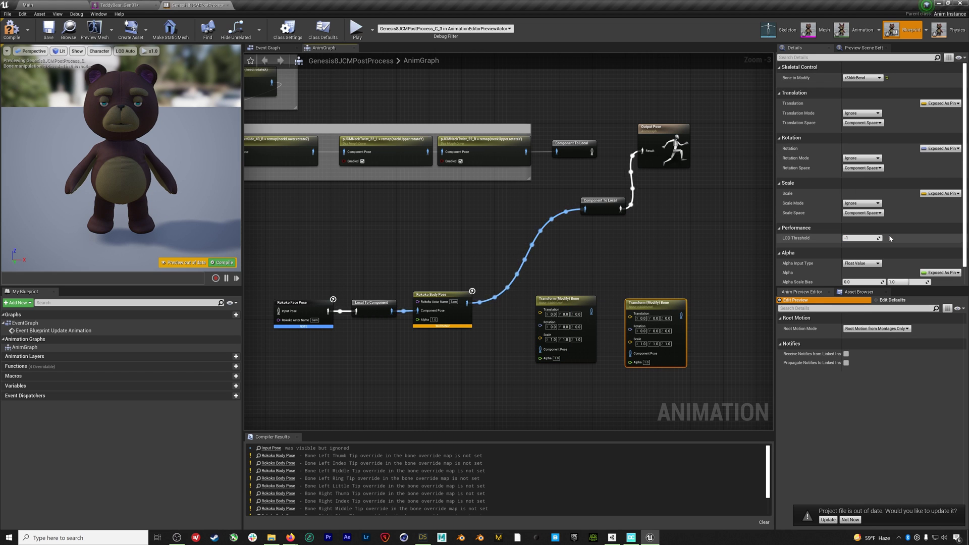
{"action": "left_click_drag", "start_coordinate": [698, 278], "coordinate": [533, 359]}
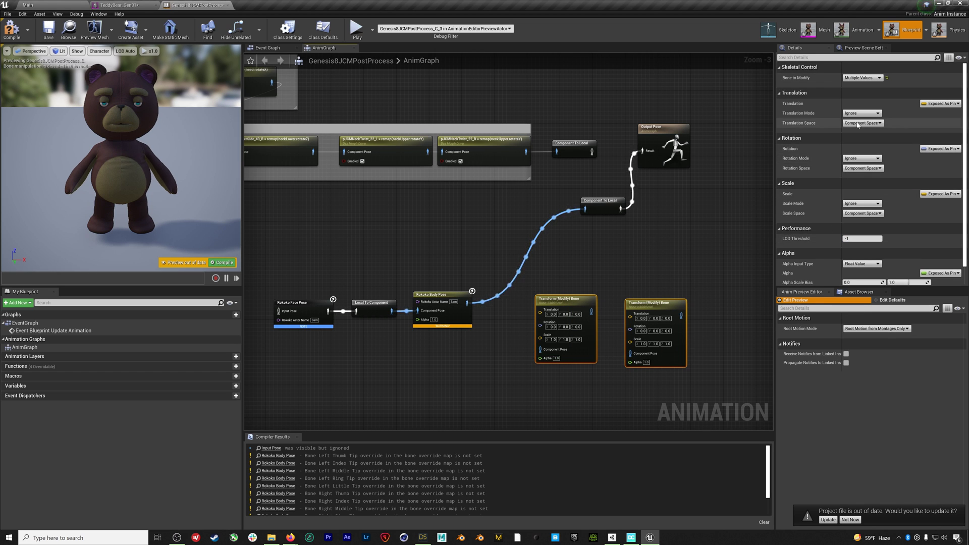
{"action": "left_click", "coordinate": [862, 158]}
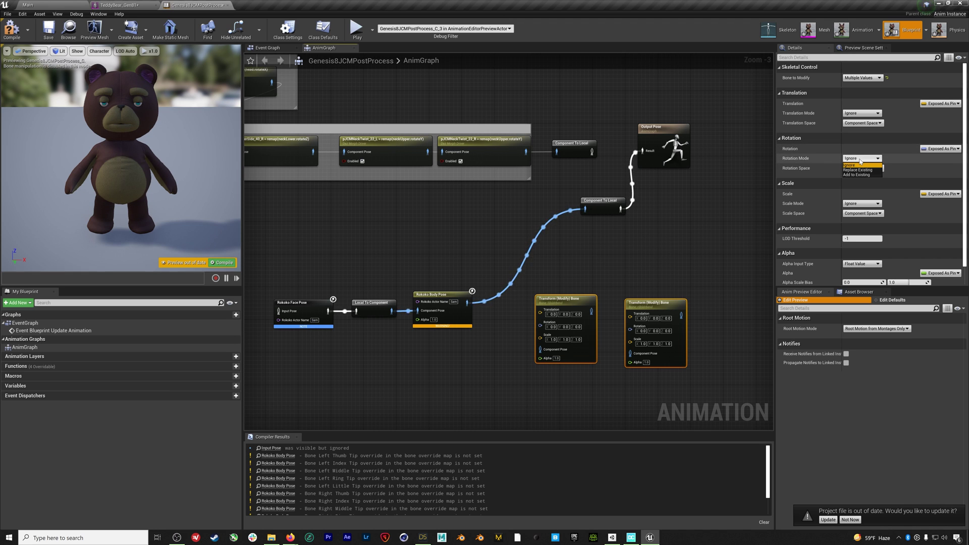
{"action": "left_click", "coordinate": [853, 172]}
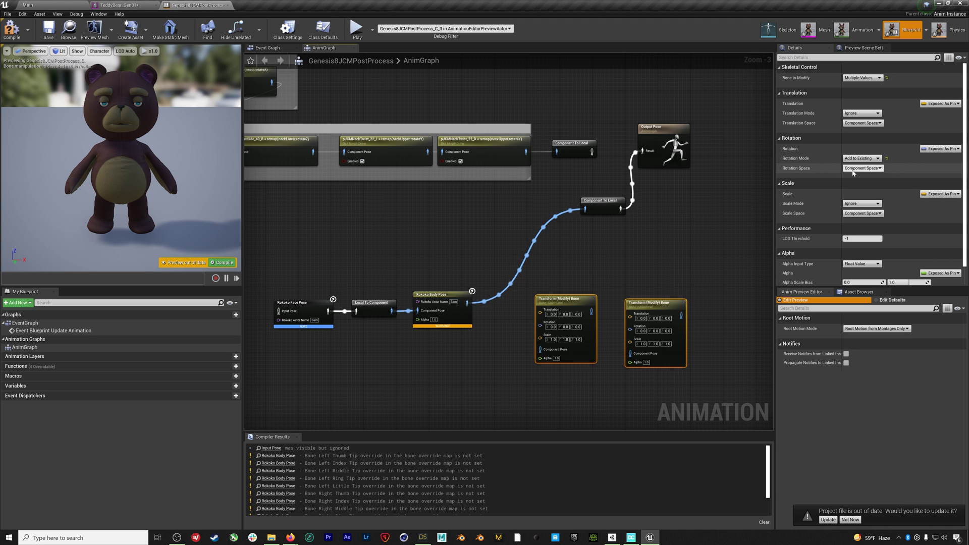
{"action": "left_click", "coordinate": [863, 168]}
{"action": "left_click", "coordinate": [860, 190]}
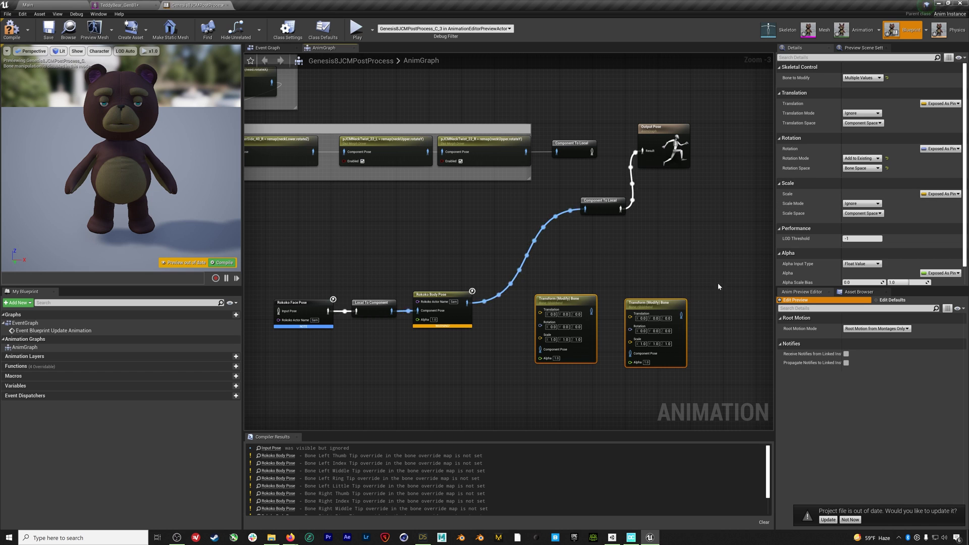
Step: Wire Rokoko Body Pose through both Transform nodes into Component To Local and recompile
{"action": "left_click_drag", "start_coordinate": [467, 303], "coordinate": [553, 354]}
{"action": "left_click_drag", "start_coordinate": [592, 312], "coordinate": [630, 354]}
{"action": "left_click_drag", "start_coordinate": [682, 316], "coordinate": [586, 209]}
{"action": "key", "text": "F7"}
Step: Set shoulder rotations to X -20, Z -90 and X -50, Y 20, Z 45, then recompile
{"action": "scroll", "coordinate": [456, 232], "scroll_direction": "up", "scroll_amount": 3}
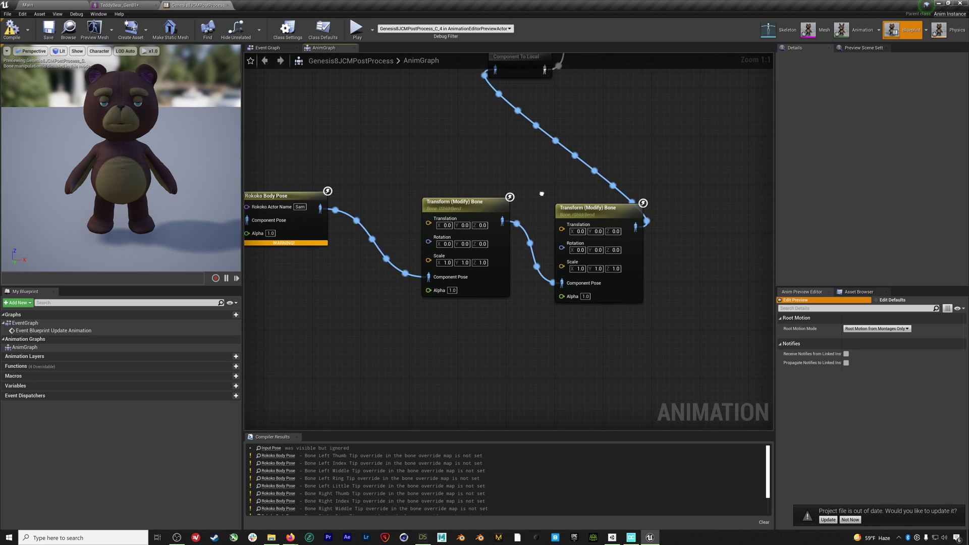
{"action": "left_click", "coordinate": [447, 244]}
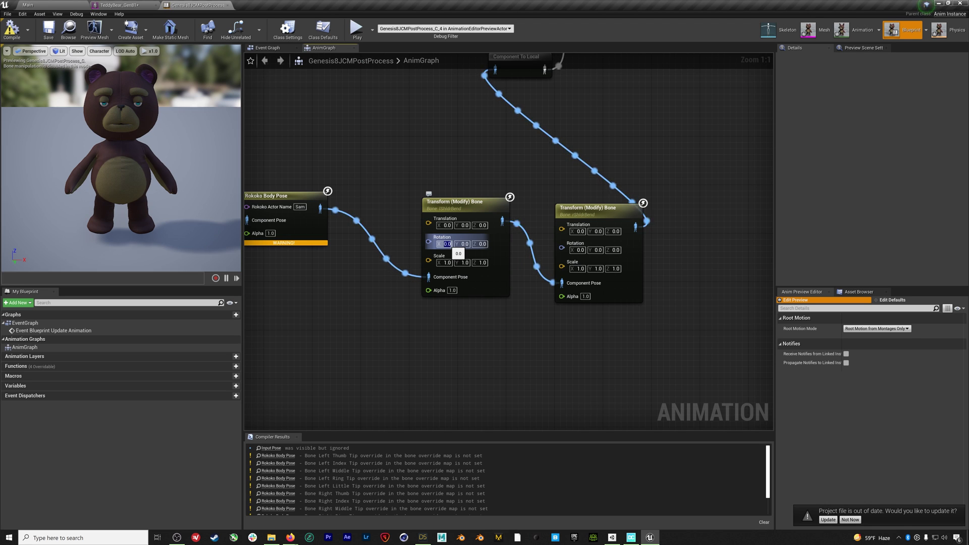
{"action": "type", "text": "-20"}
{"action": "key", "text": "Return"}
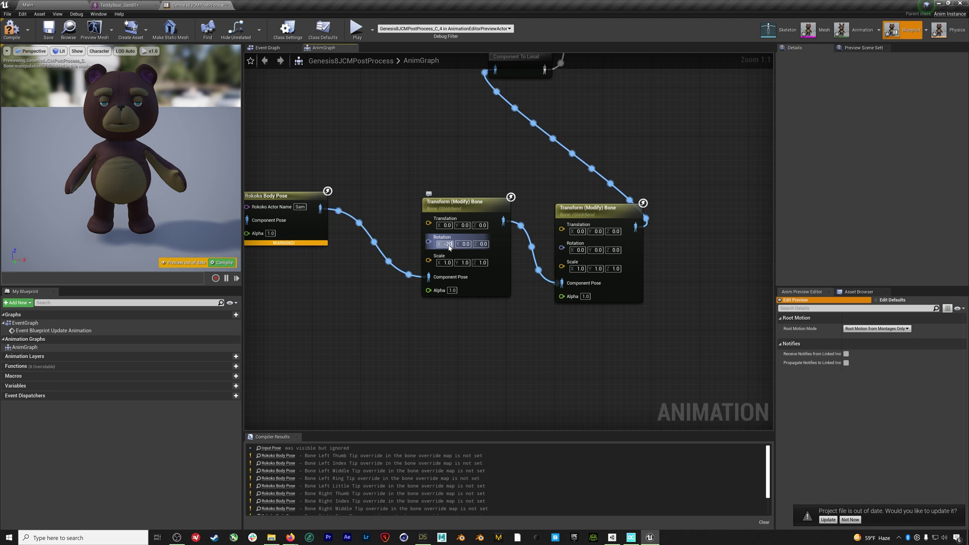
{"action": "key", "text": "Tab"}
{"action": "key", "text": "Tab"}
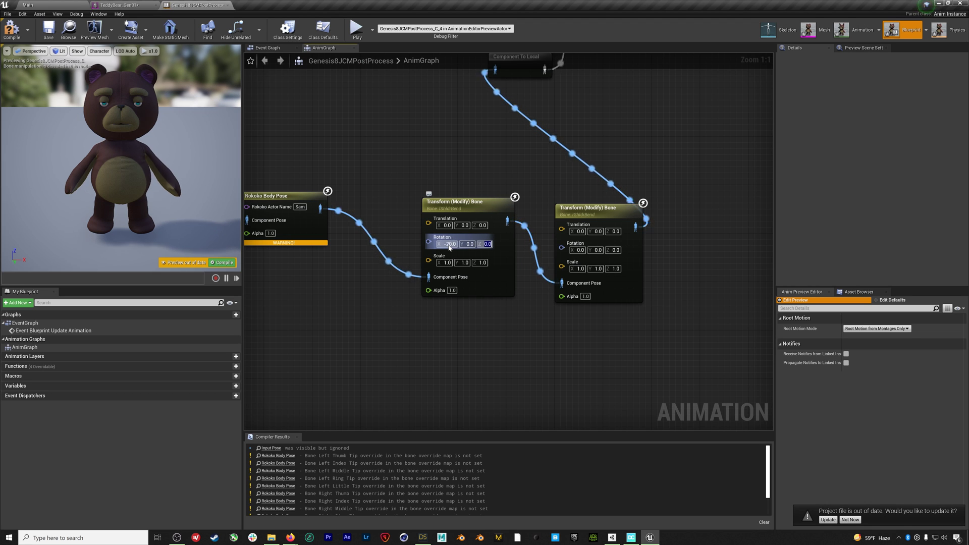
{"action": "type", "text": "-90"}
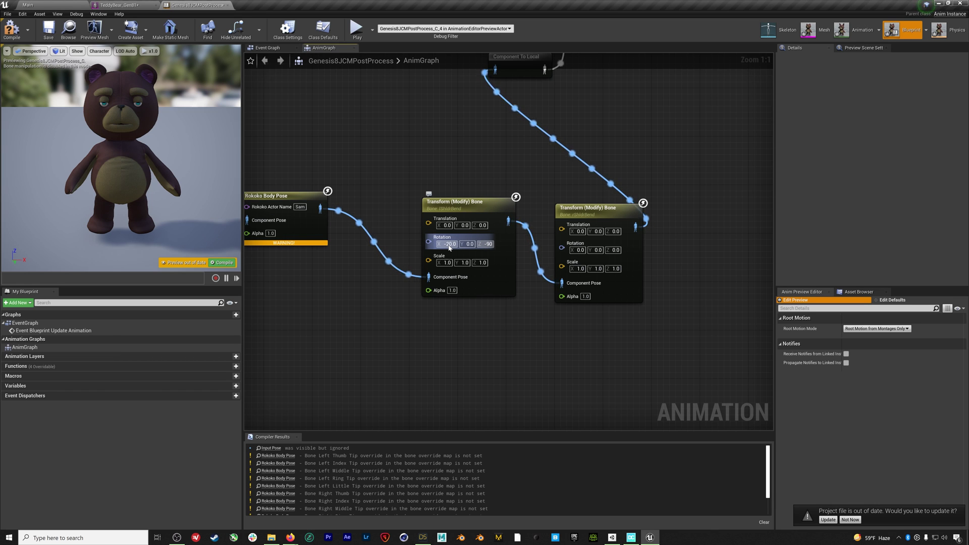
{"action": "left_click", "coordinate": [579, 250]}
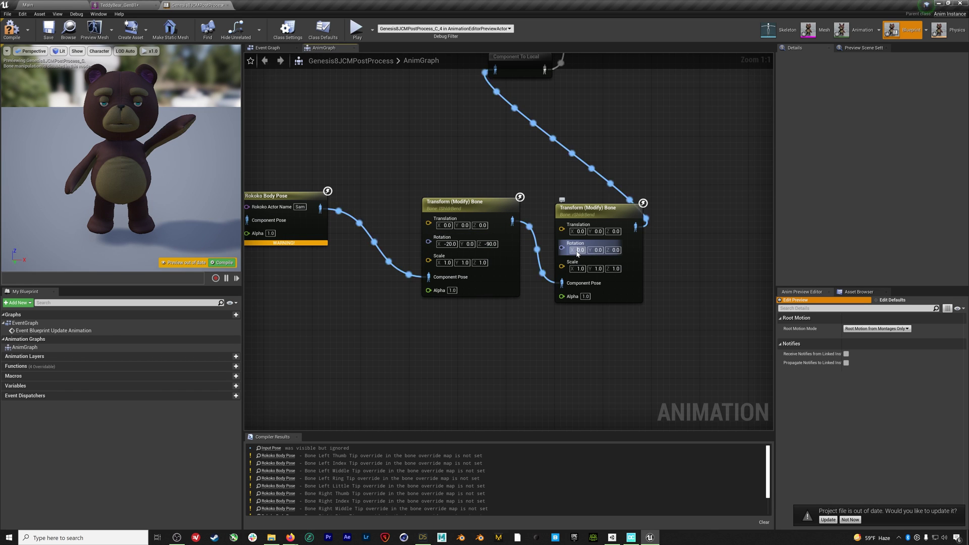
{"action": "type", "text": "-50"}
{"action": "key", "text": "Tab"}
{"action": "type", "text": "20"}
{"action": "key", "text": "Tab"}
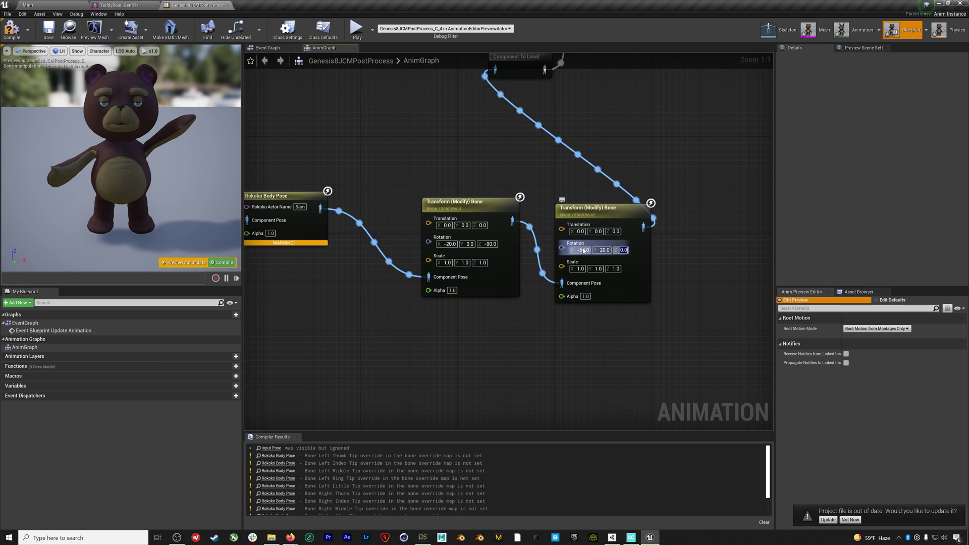
{"action": "type", "text": "45"}
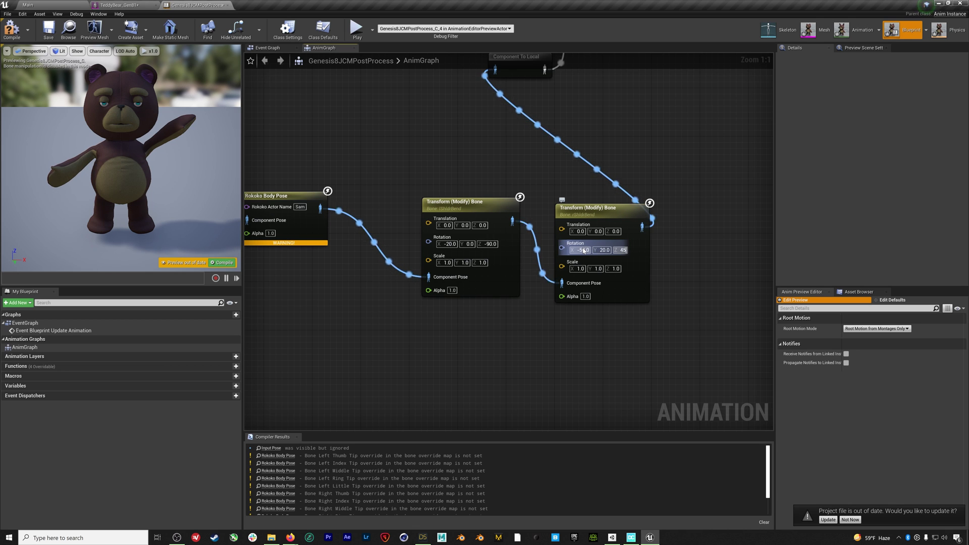
{"action": "key", "text": "Return"}
{"action": "left_click", "coordinate": [11, 32]}
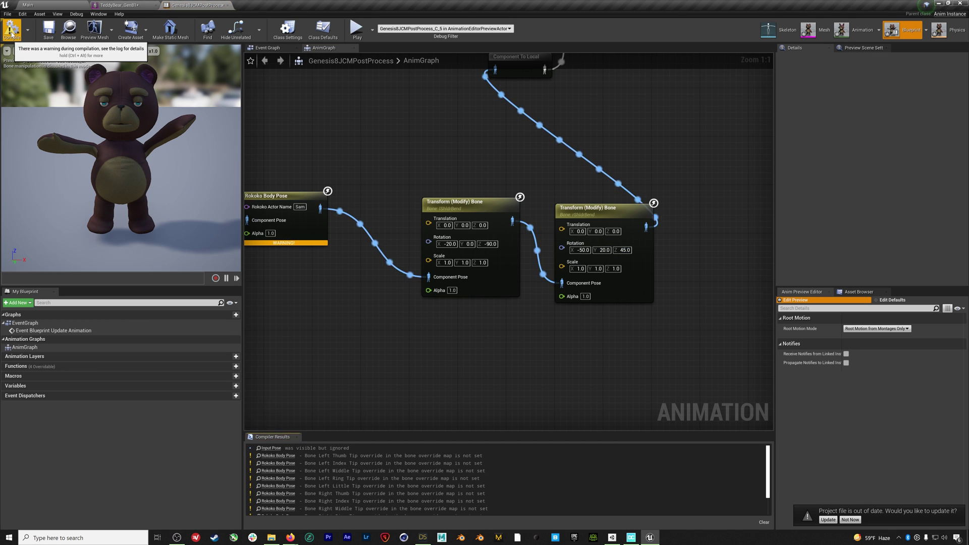
Step: Test-rotate a bone in the preview, undo it, compile, and return to the Main level
{"action": "scroll", "coordinate": [131, 156], "scroll_direction": "down", "scroll_amount": 3}
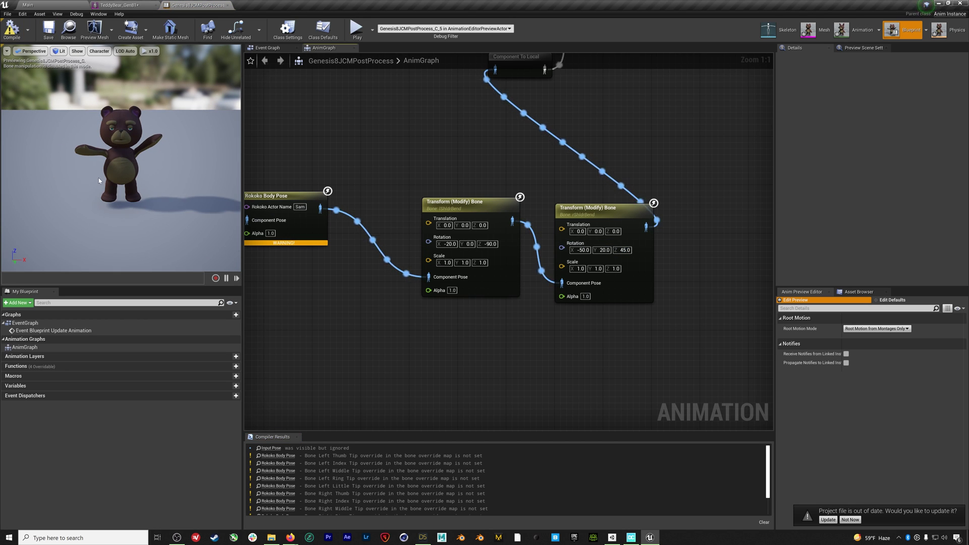
{"action": "left_click", "coordinate": [473, 202]}
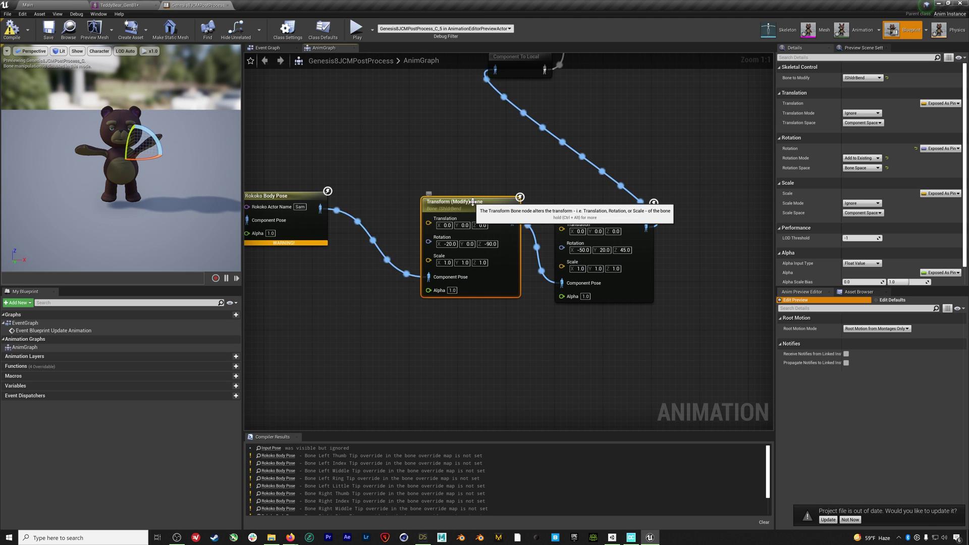
{"action": "left_click_drag", "start_coordinate": [152, 128], "coordinate": [222, 164]}
{"action": "key", "text": "ctrl+z"}
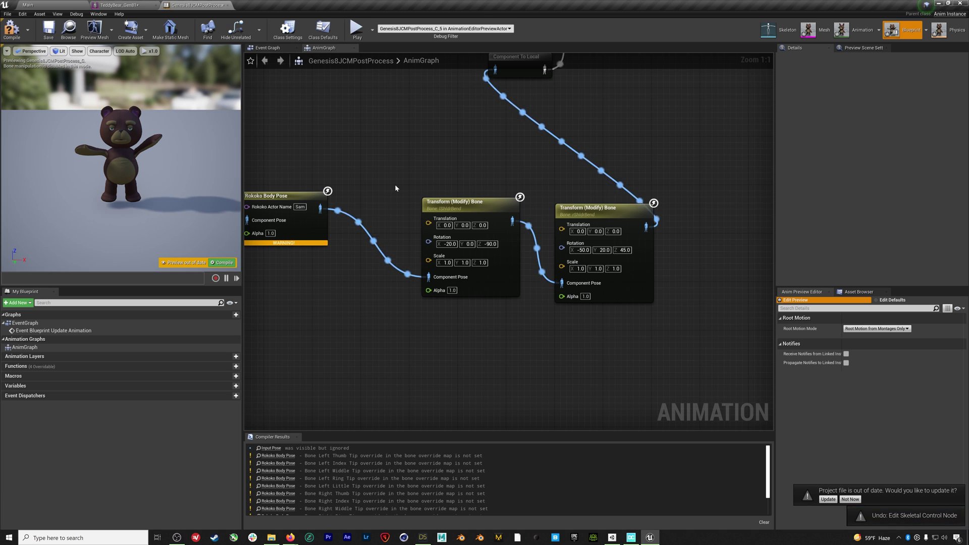
{"action": "left_click", "coordinate": [17, 39]}
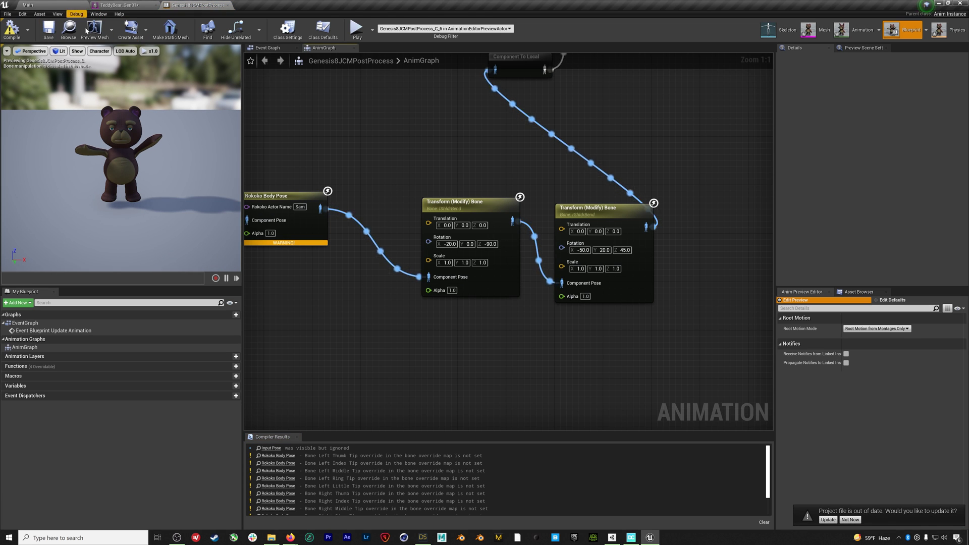
{"action": "left_click", "coordinate": [28, 5]}
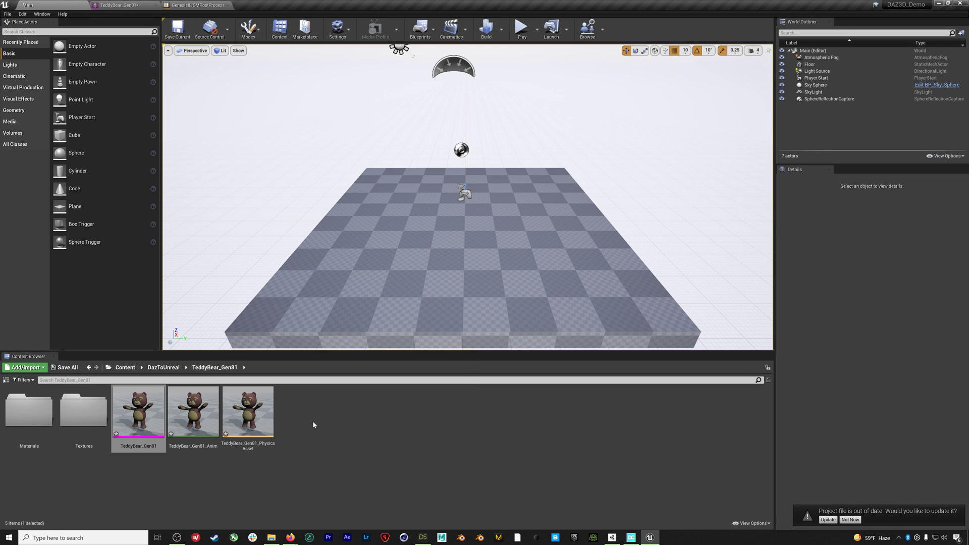
Step: Drag Genesis8JCMPostProcess from DazToUnreal Content into the level, reset its location to 0, and frame it
{"action": "left_click", "coordinate": [6, 380]}
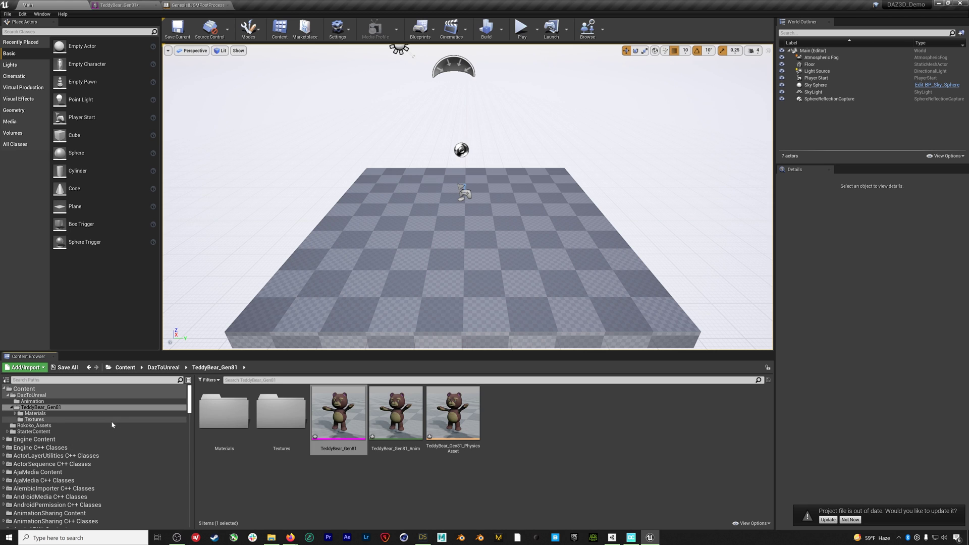
{"action": "type", "text": "daz"}
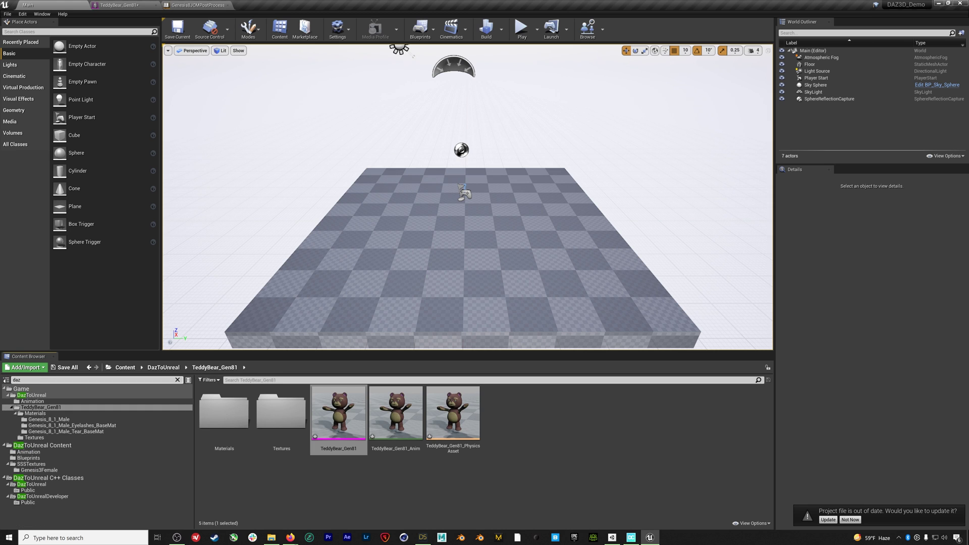
{"action": "left_click", "coordinate": [57, 446]}
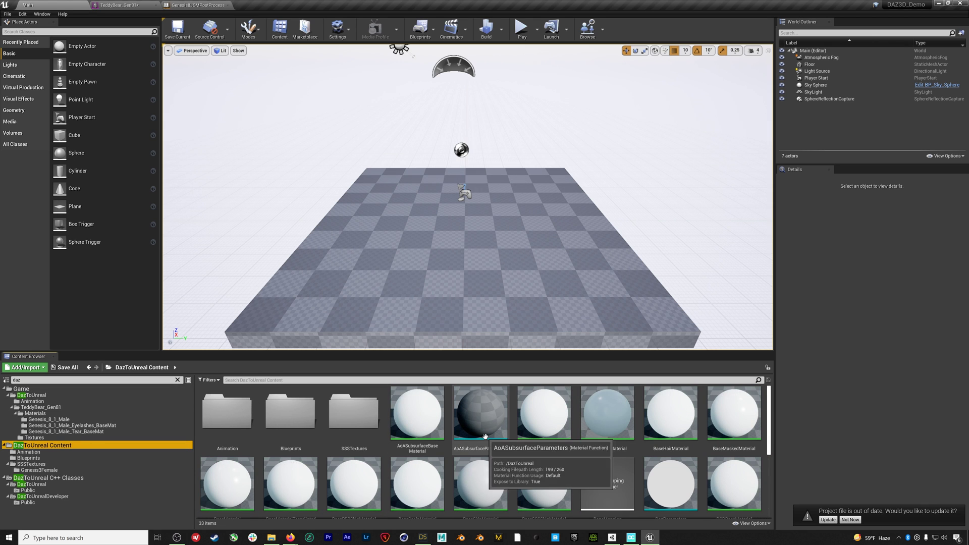
{"action": "scroll", "coordinate": [481, 437], "scroll_direction": "down", "scroll_amount": 3}
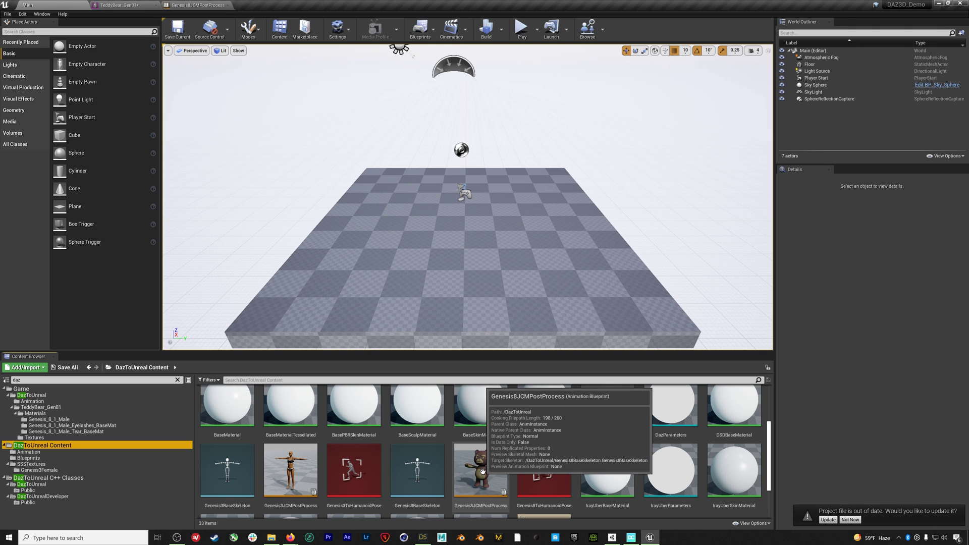
{"action": "left_click_drag", "start_coordinate": [483, 472], "coordinate": [476, 211]}
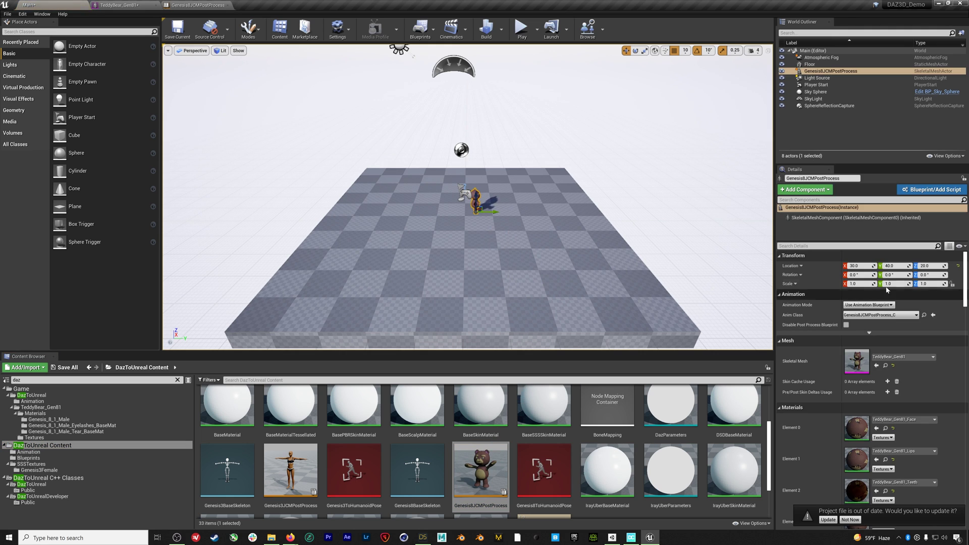
{"action": "left_click", "coordinate": [958, 267]}
{"action": "key", "text": "f"}
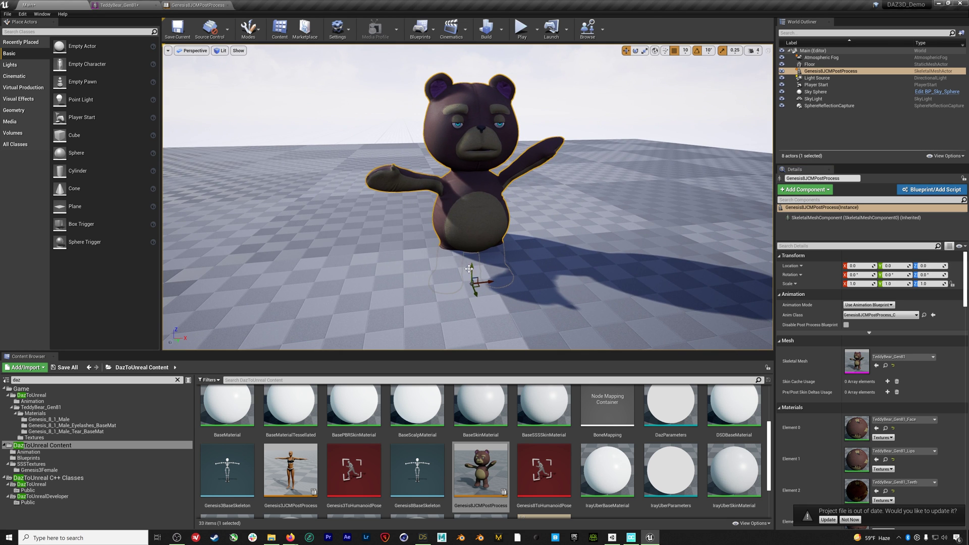
Step: Raise the bear to Location Z 20 and add a Rokoko Receiver actor to the level
{"action": "key", "text": "End"}
{"action": "scroll", "coordinate": [469, 268], "scroll_direction": "down", "scroll_amount": 3}
{"action": "left_click", "coordinate": [76, 32]}
{"action": "type", "text": "rec"}
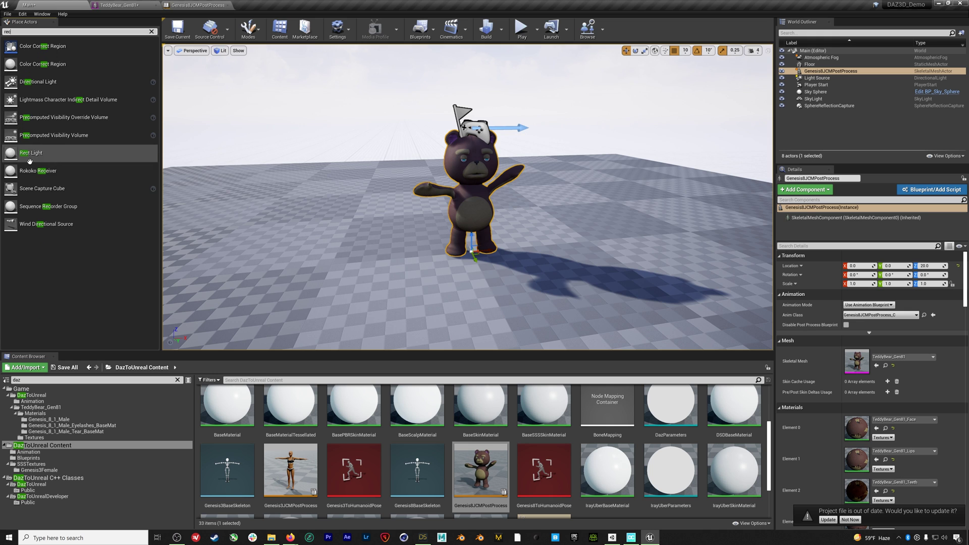
{"action": "left_click", "coordinate": [46, 172]}
{"action": "left_click_drag", "start_coordinate": [46, 173], "coordinate": [853, 104]}
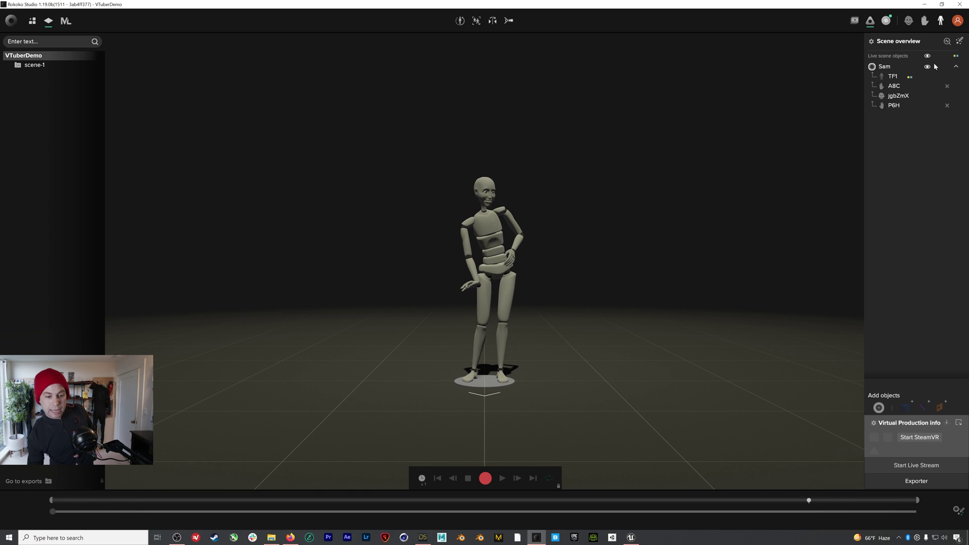
{"action": "left_click", "coordinate": [960, 42]}
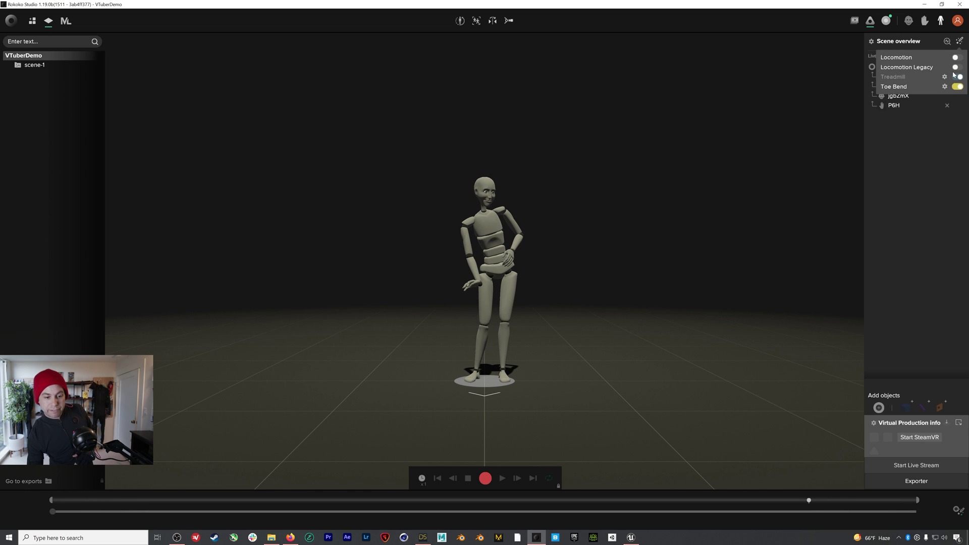
{"action": "left_click", "coordinate": [959, 43]}
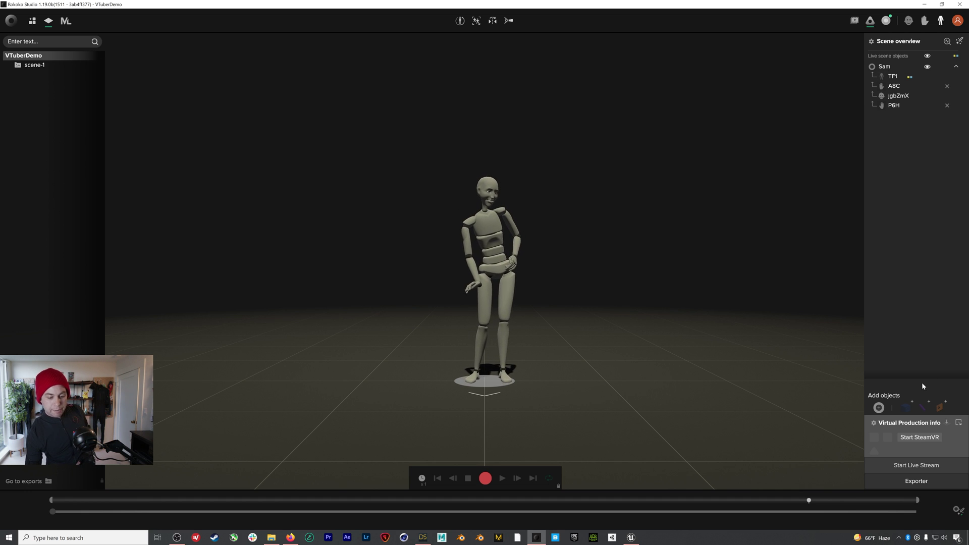
Step: Enable Rokoko Studio's Unreal Engine live stream on port 14045, then return to the Unreal editor
{"action": "left_click", "coordinate": [909, 465]}
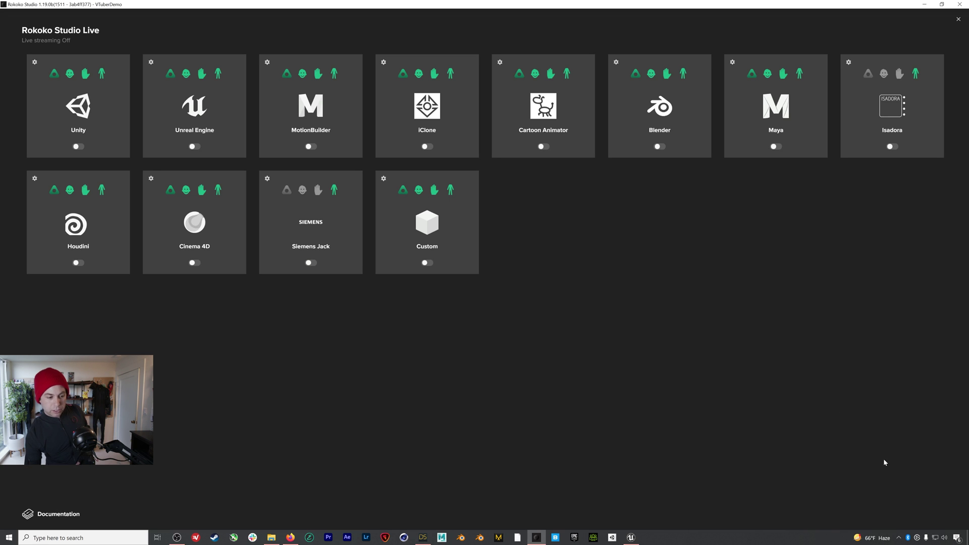
{"action": "left_click", "coordinate": [194, 147]}
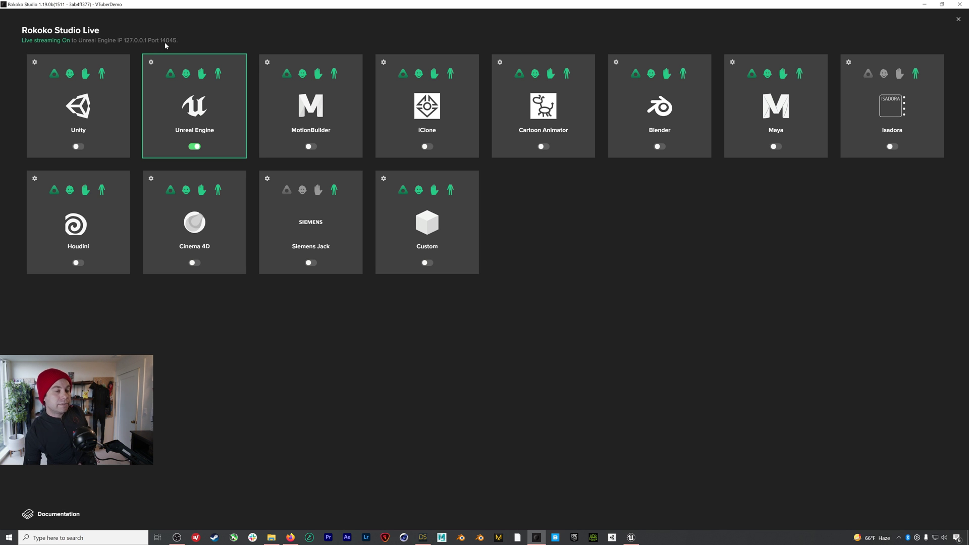
{"action": "left_click", "coordinate": [959, 20]}
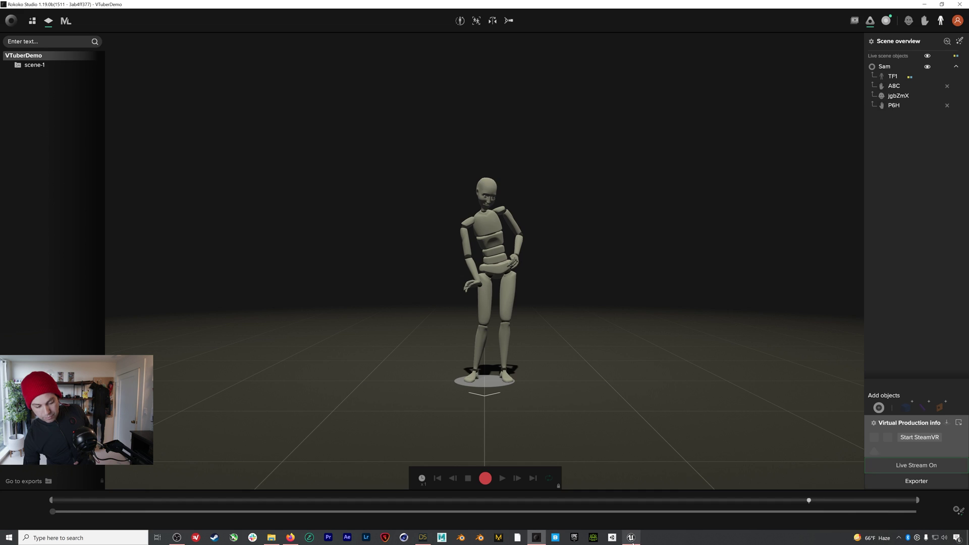
{"action": "left_click", "coordinate": [631, 538]}
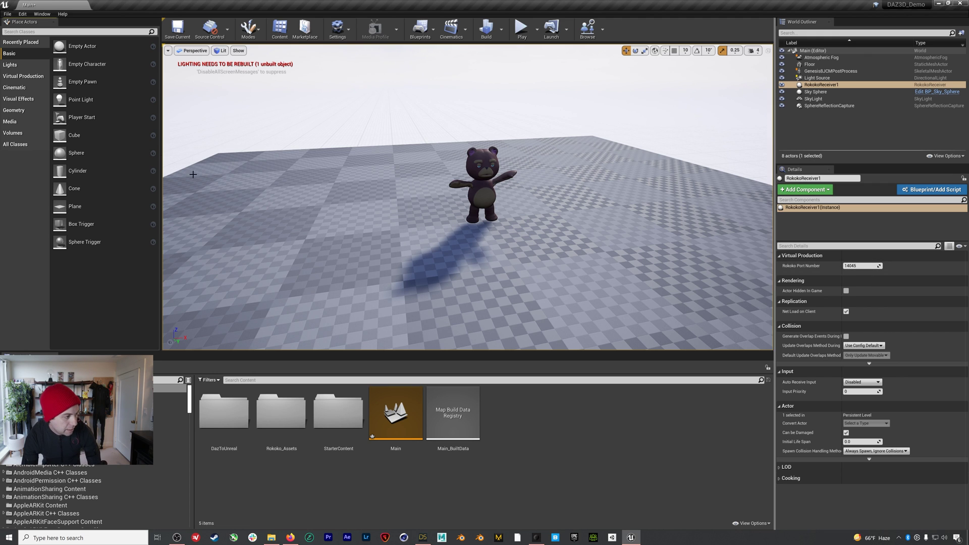
Step: Add a Rokoko Studio source in the Live Link window, replacing the first attempt, then close it
{"action": "left_click", "coordinate": [41, 14]}
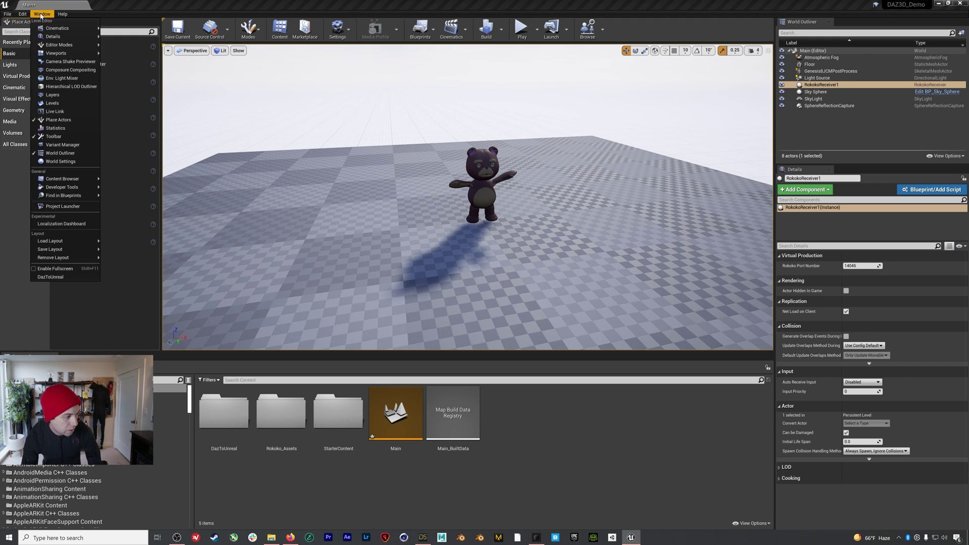
{"action": "left_click", "coordinate": [54, 111]}
{"action": "left_click", "coordinate": [313, 174]}
{"action": "mouse_move", "coordinate": [327, 198]}
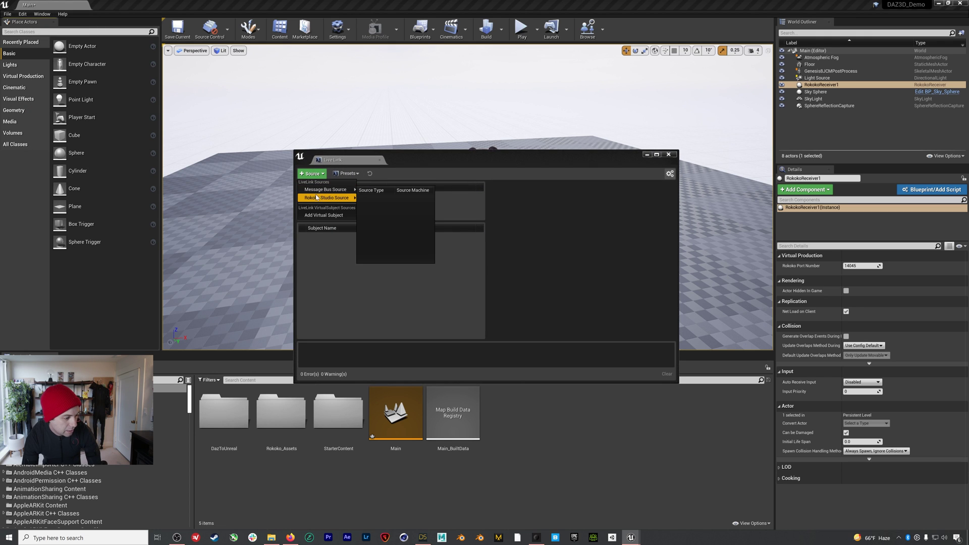
{"action": "left_click", "coordinate": [374, 205]}
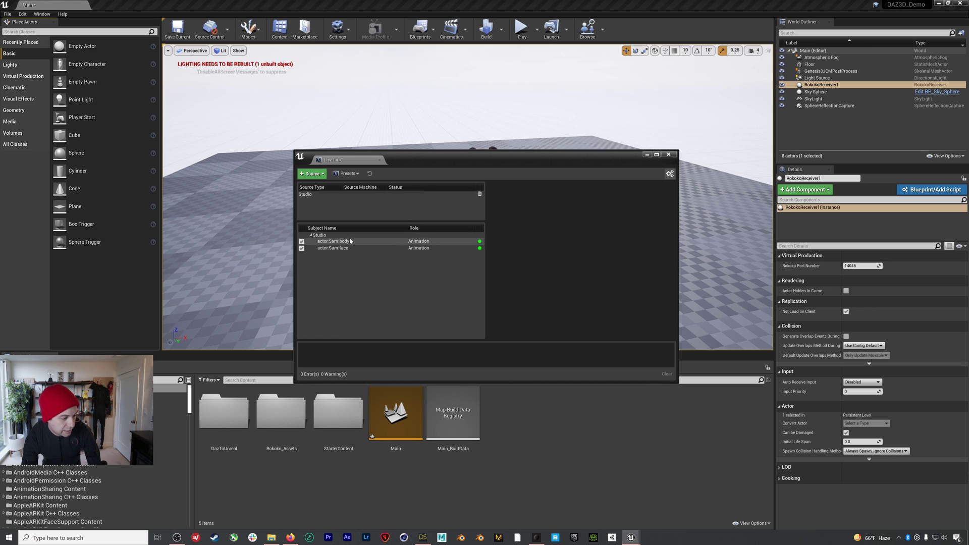
{"action": "left_click", "coordinate": [480, 196]}
{"action": "left_click", "coordinate": [312, 173]}
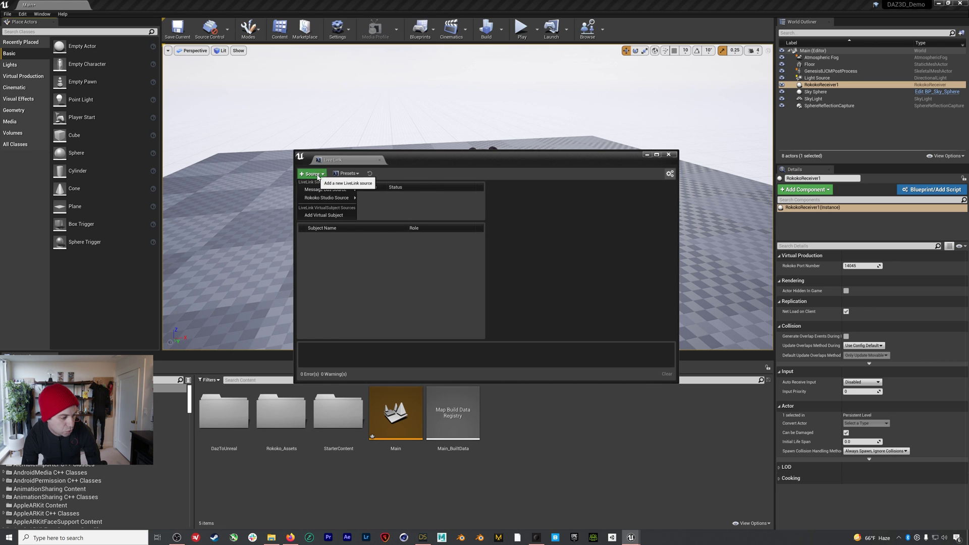
{"action": "mouse_move", "coordinate": [328, 197]}
{"action": "left_click", "coordinate": [386, 204]}
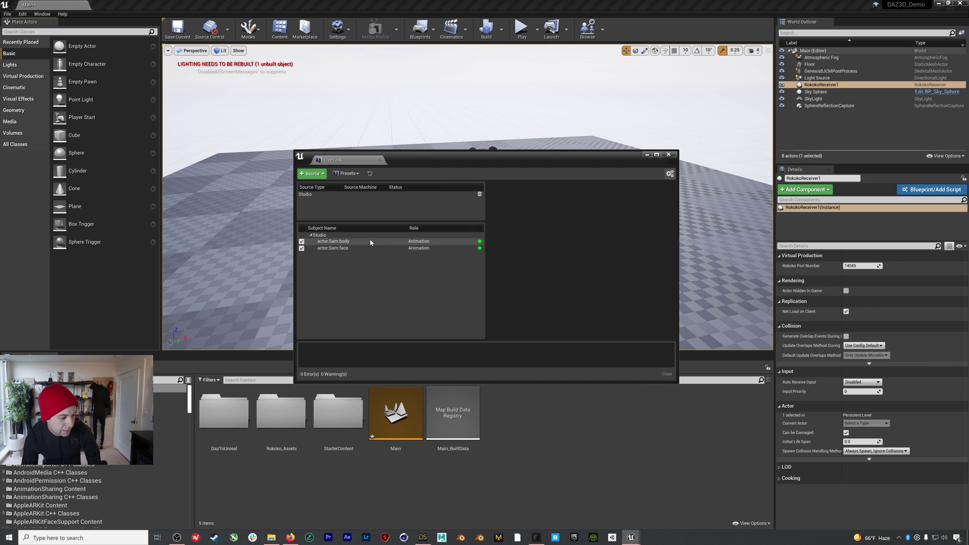
{"action": "left_click", "coordinate": [669, 154]}
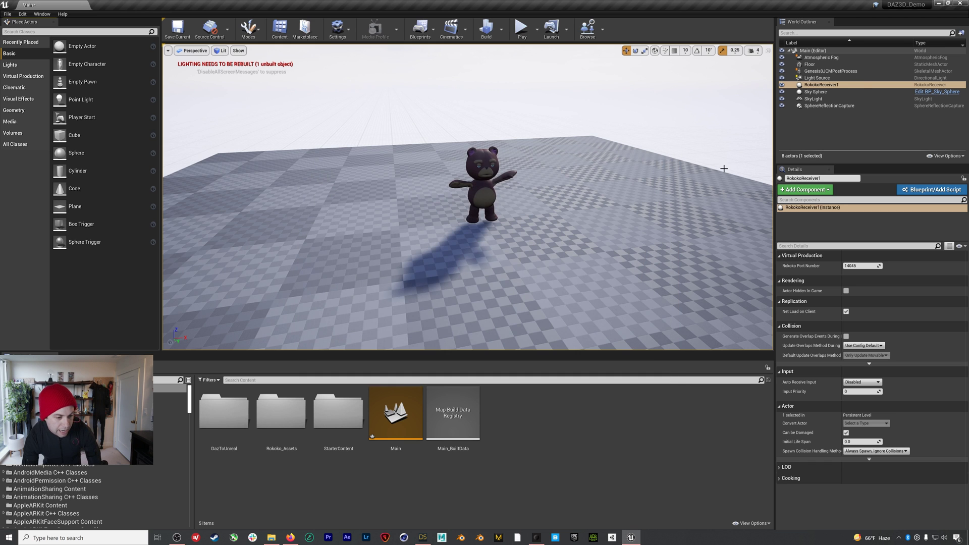
Step: Tick Update Animation in Editor on the bear's skeletal mesh and bring the view close to it
{"action": "left_click", "coordinate": [841, 72]}
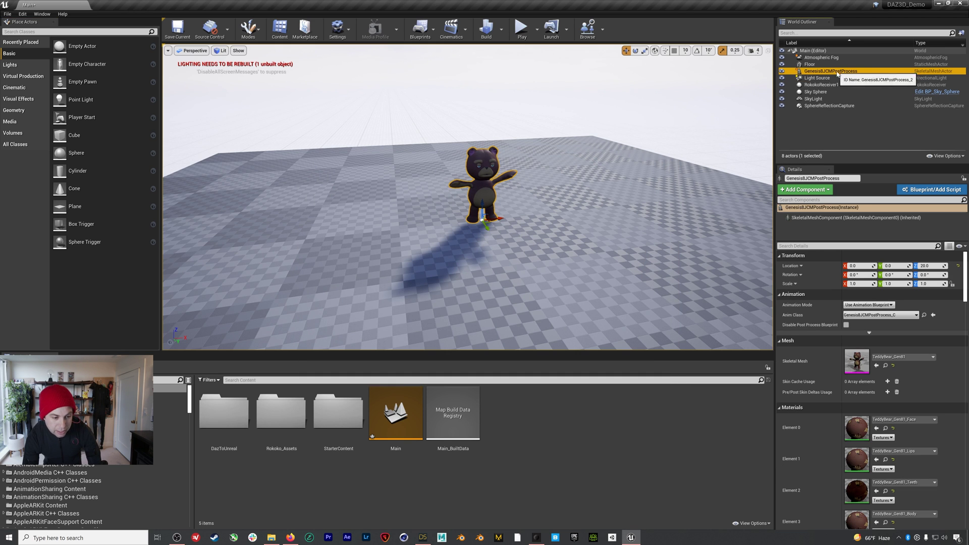
{"action": "scroll", "coordinate": [958, 379], "scroll_direction": "down", "scroll_amount": 15}
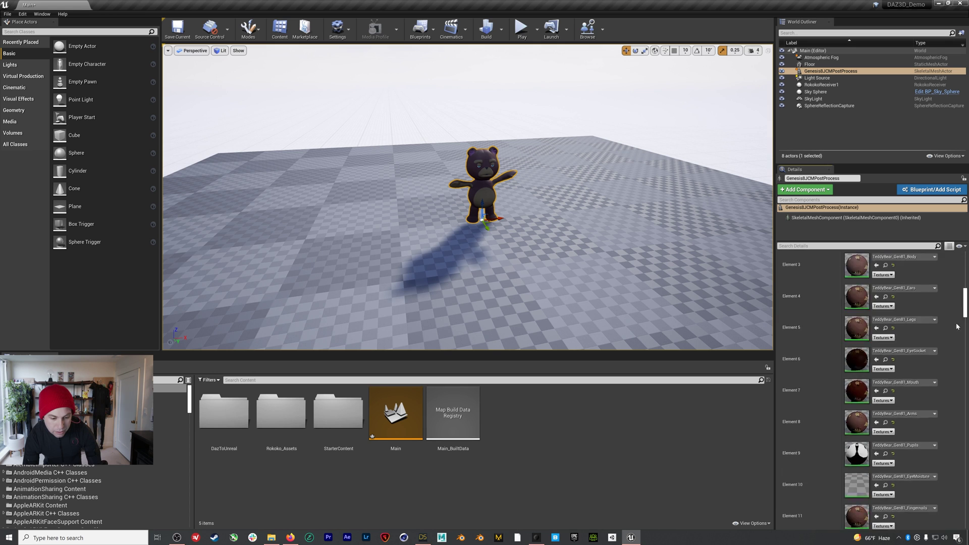
{"action": "scroll", "coordinate": [958, 461], "scroll_direction": "down", "scroll_amount": 3}
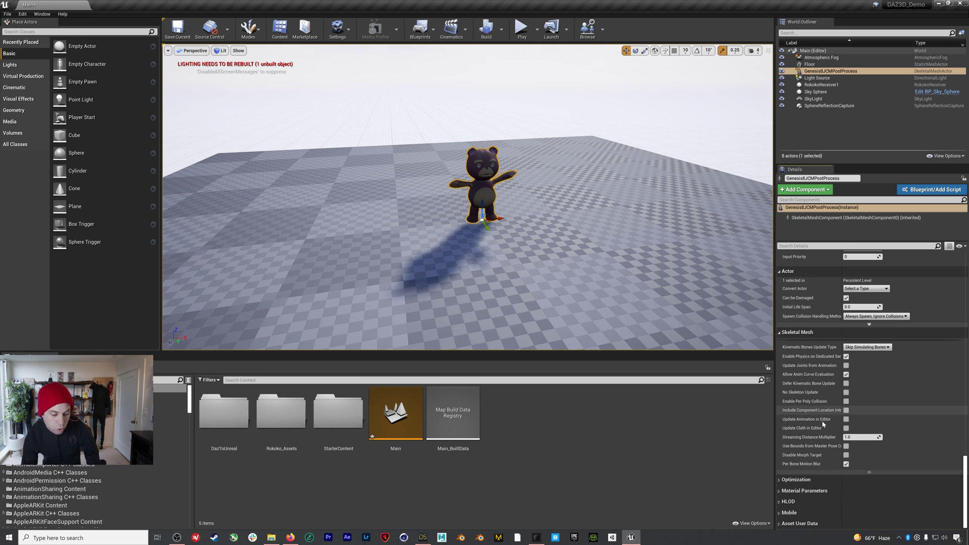
{"action": "left_click", "coordinate": [846, 420]}
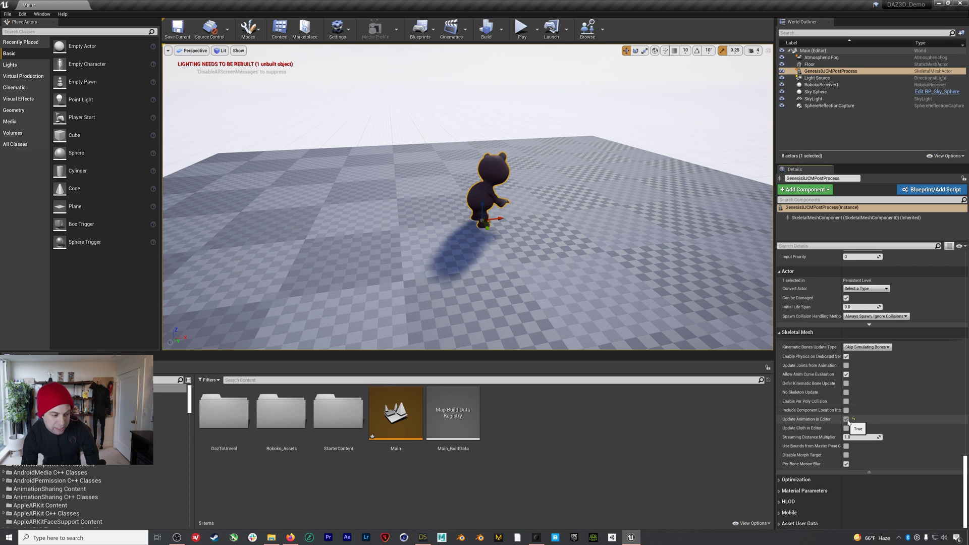
{"action": "left_click_drag", "start_coordinate": [966, 467], "coordinate": [966, 250]}
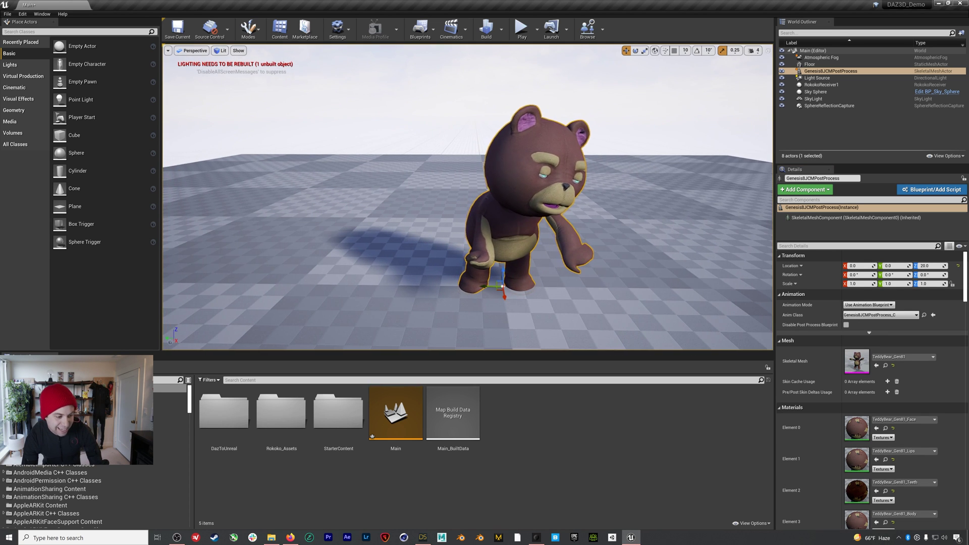
{"action": "right_click_drag", "start_coordinate": [661, 70], "coordinate": [661, 70]}
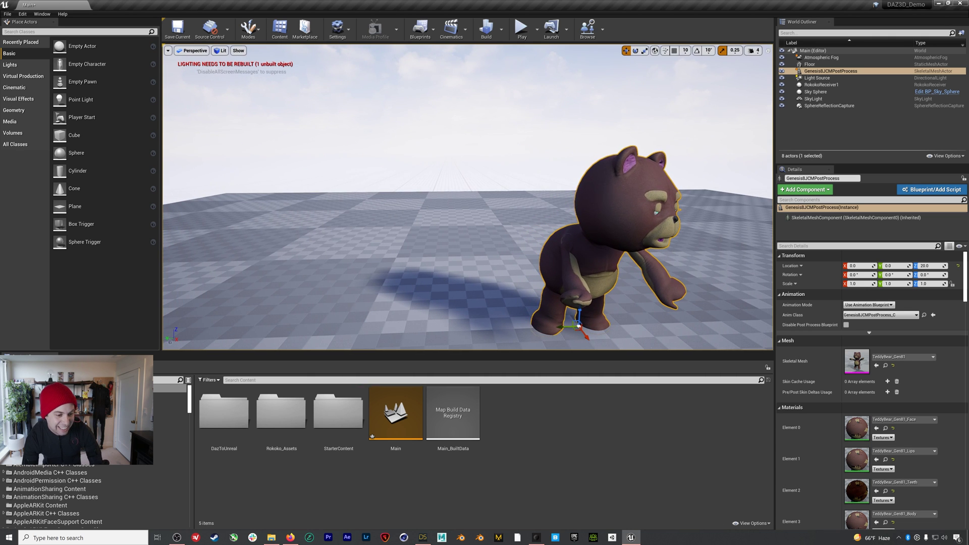
{"action": "left_click", "coordinate": [660, 71]}
{"action": "left_click", "coordinate": [754, 50]}
{"action": "right_click_drag", "start_coordinate": [665, 138], "coordinate": [665, 138]}
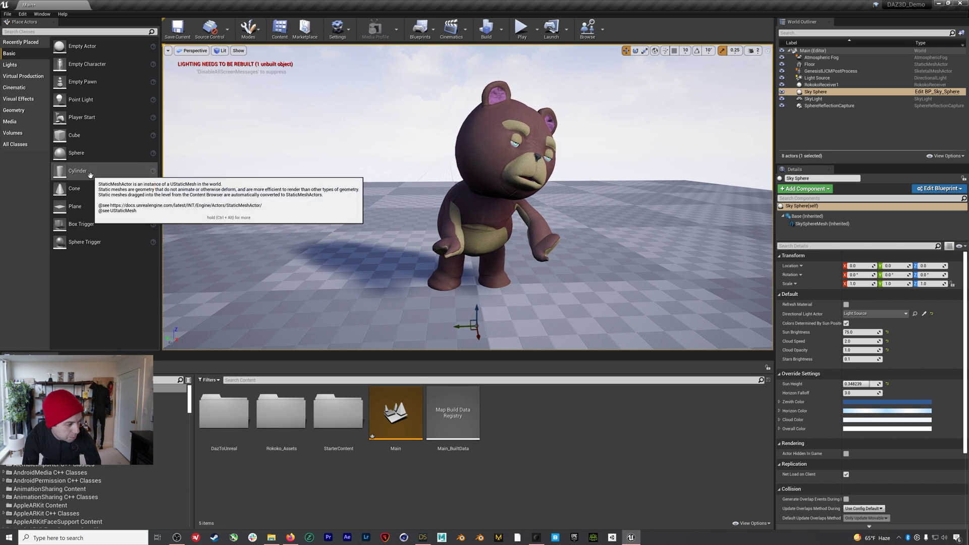
Step: Place a Plane scaled to 4 by the bear, rotate it upright and push it back as a wall
{"action": "left_click_drag", "start_coordinate": [82, 209], "coordinate": [448, 254]}
{"action": "key", "text": "e"}
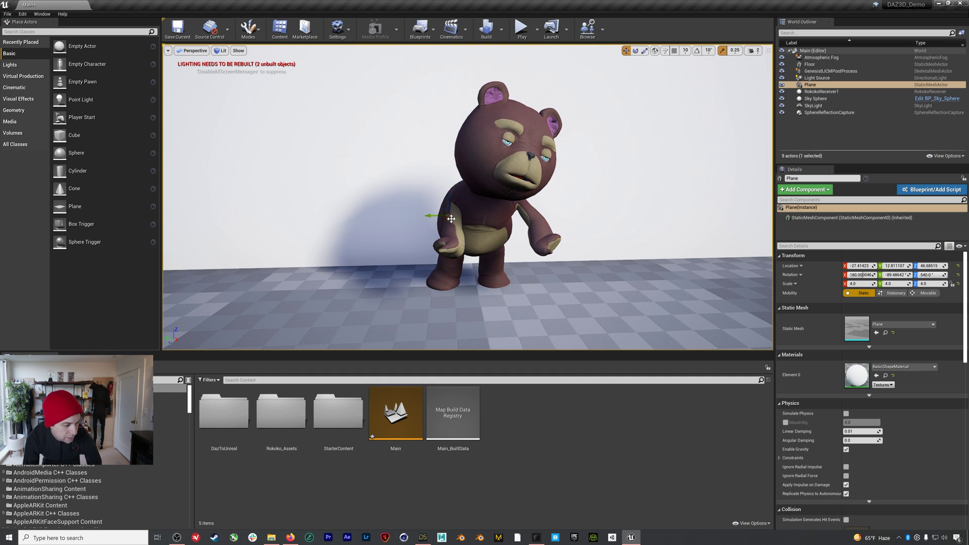
{"action": "left_click_drag", "start_coordinate": [451, 219], "coordinate": [506, 246]}
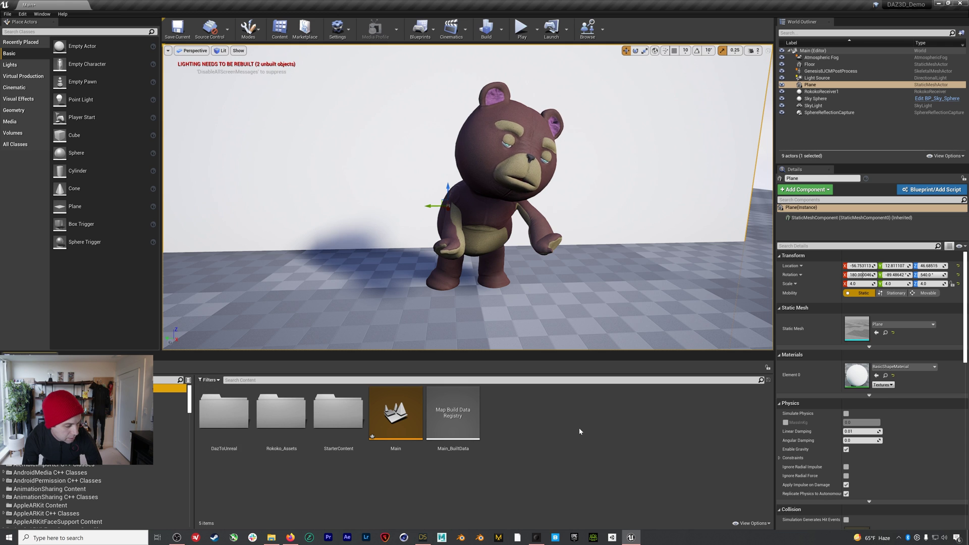
{"action": "right_click", "coordinate": [561, 412]}
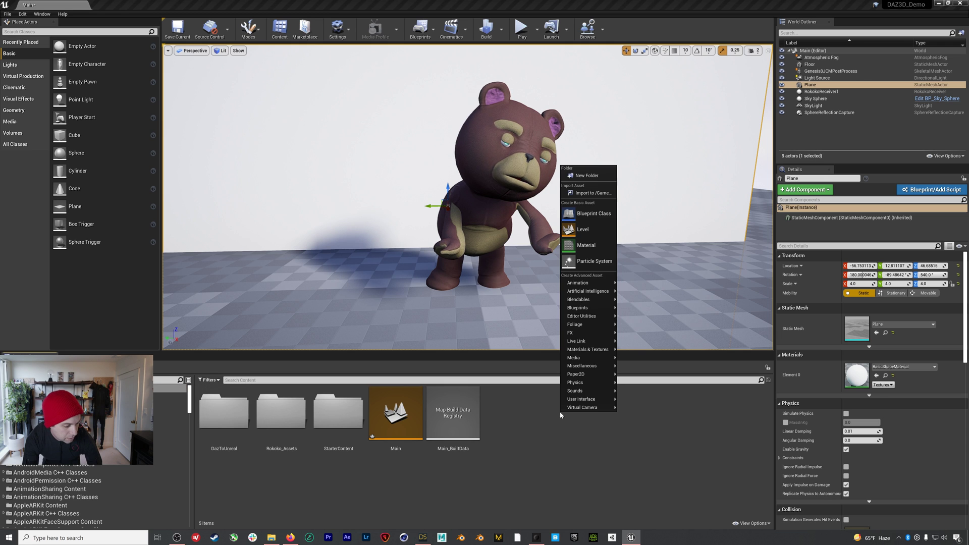
Step: Create a new material named GREEN and open it in the material editor
{"action": "left_click", "coordinate": [586, 245]}
{"action": "type", "text": "GREEN"}
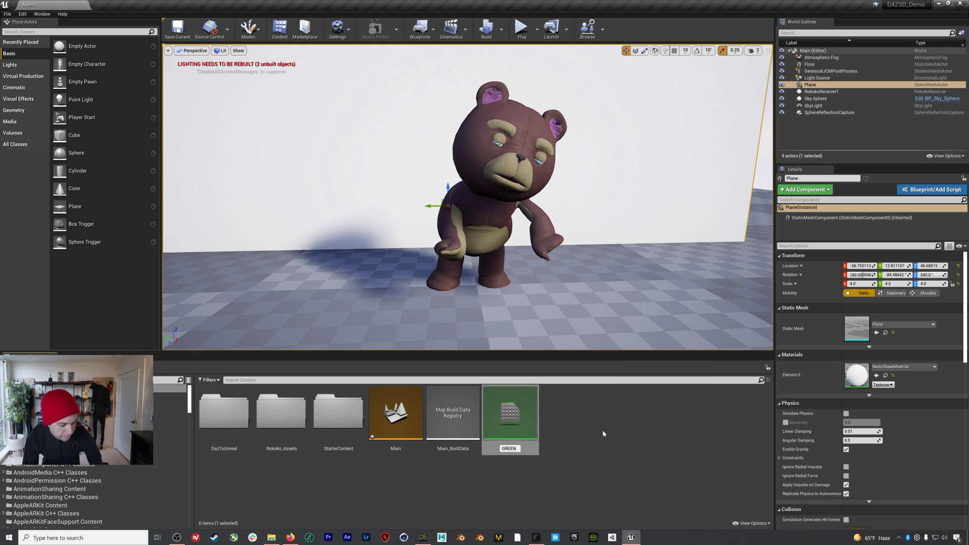
{"action": "key", "text": "Return"}
{"action": "double_click", "coordinate": [386, 414]}
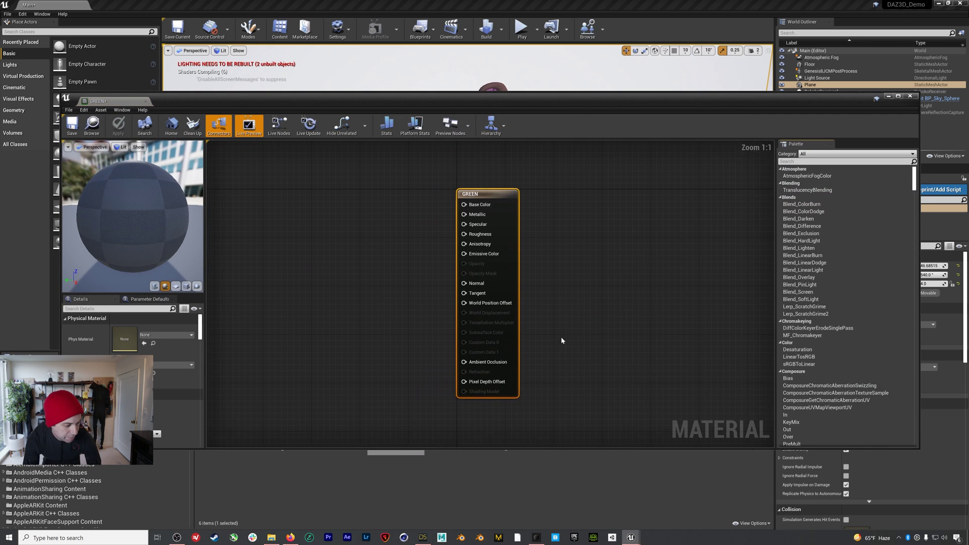
{"action": "scroll", "coordinate": [810, 340], "scroll_direction": "down", "scroll_amount": 3}
{"action": "scroll", "coordinate": [810, 340], "scroll_direction": "down", "scroll_amount": 1}
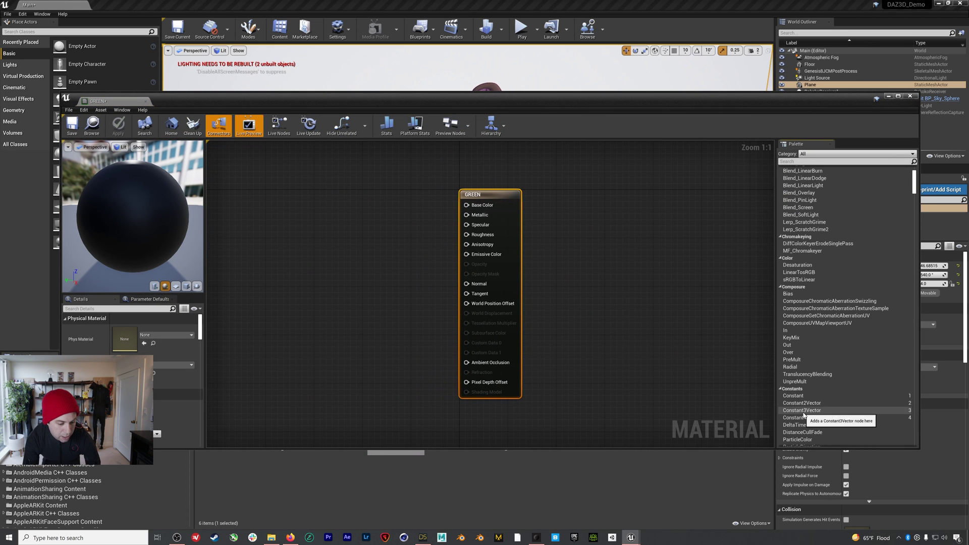
Step: Feed a Constant3Vector set to a bright green into the material's Base Color
{"action": "left_click_drag", "start_coordinate": [810, 411], "coordinate": [467, 206]}
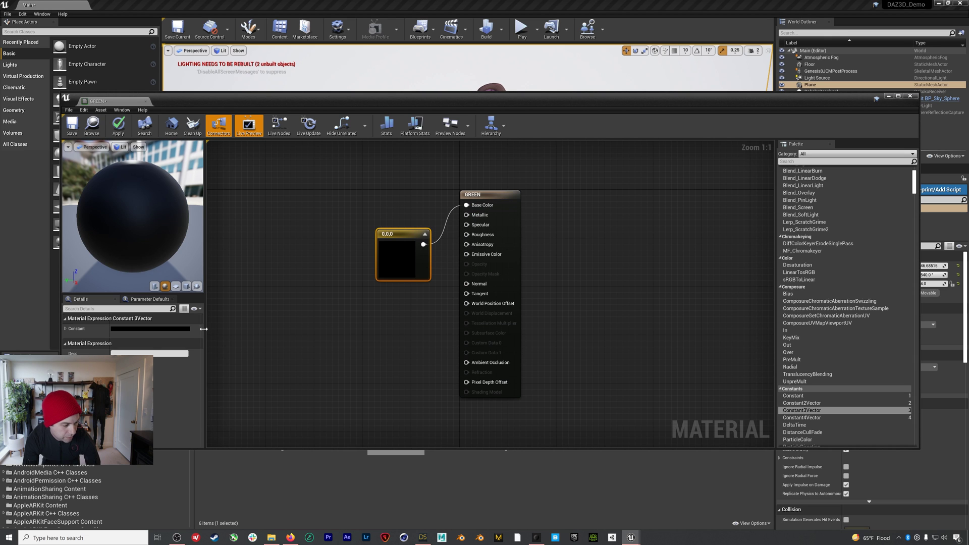
{"action": "left_click", "coordinate": [136, 329]}
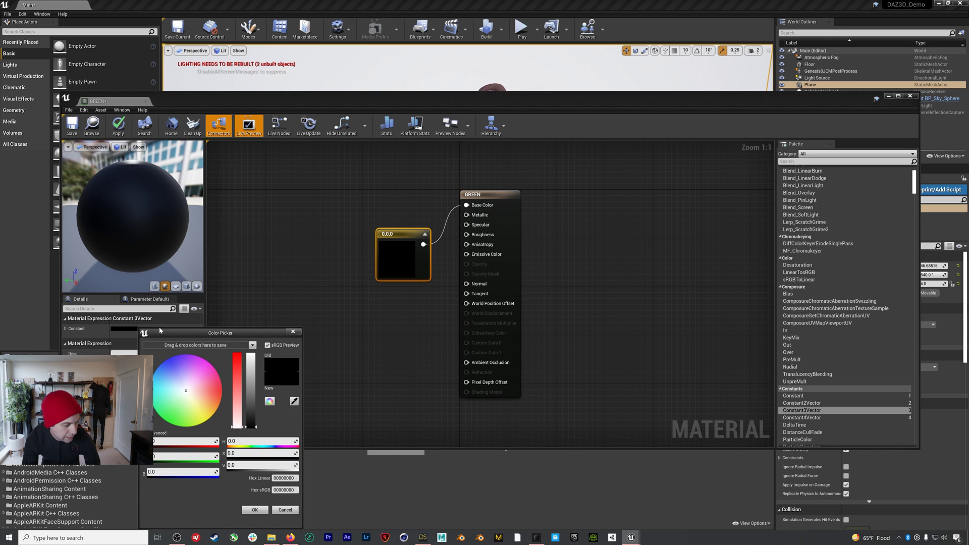
{"action": "left_click_drag", "start_coordinate": [166, 333], "coordinate": [193, 254]}
{"action": "left_click", "coordinate": [205, 347]}
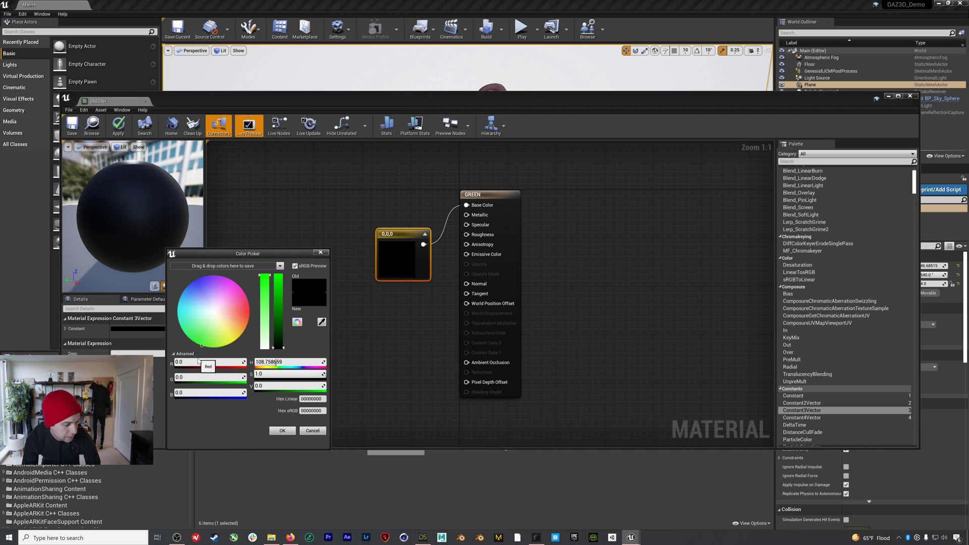
{"action": "left_click_drag", "start_coordinate": [279, 320], "coordinate": [278, 290]}
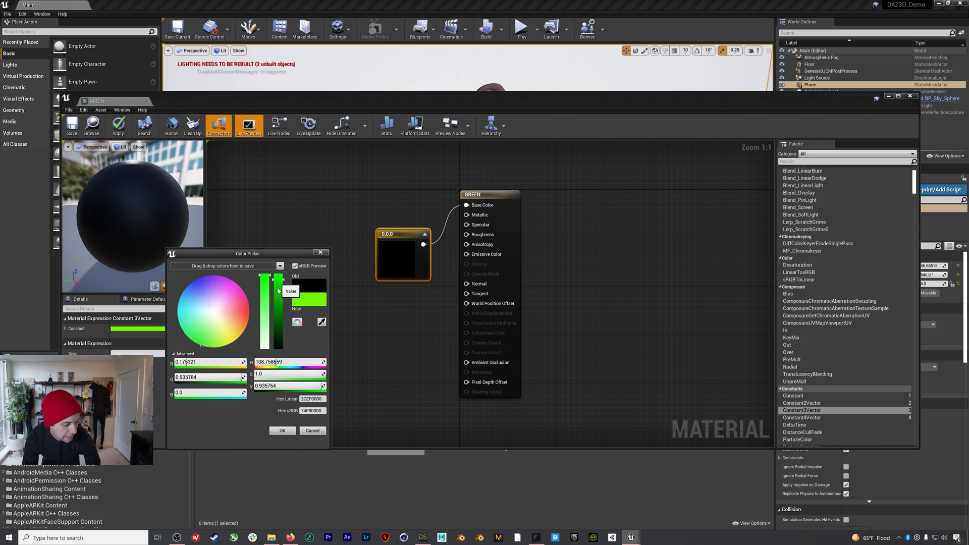
{"action": "left_click", "coordinate": [281, 432]}
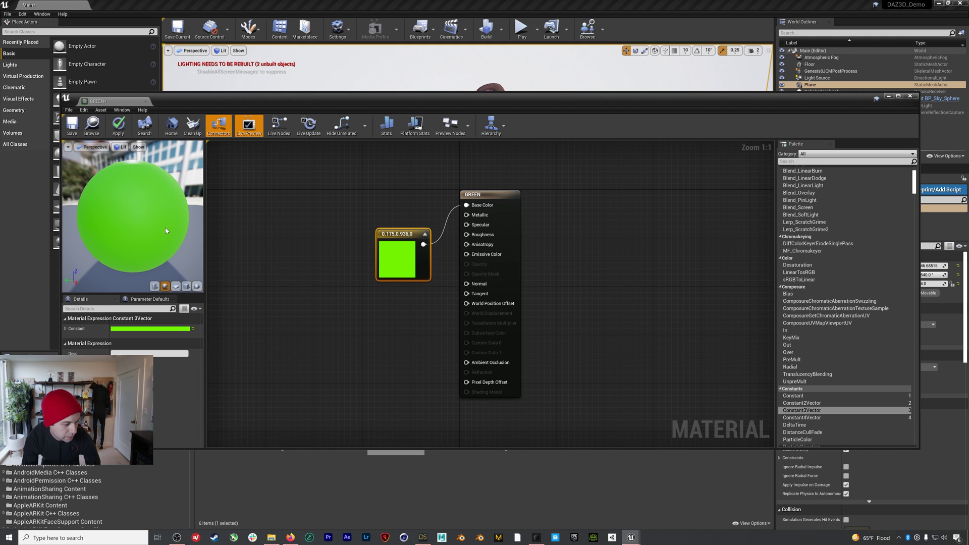
Step: Apply the GREEN material changes and assign the material to the backdrop plane
{"action": "left_click", "coordinate": [118, 125]}
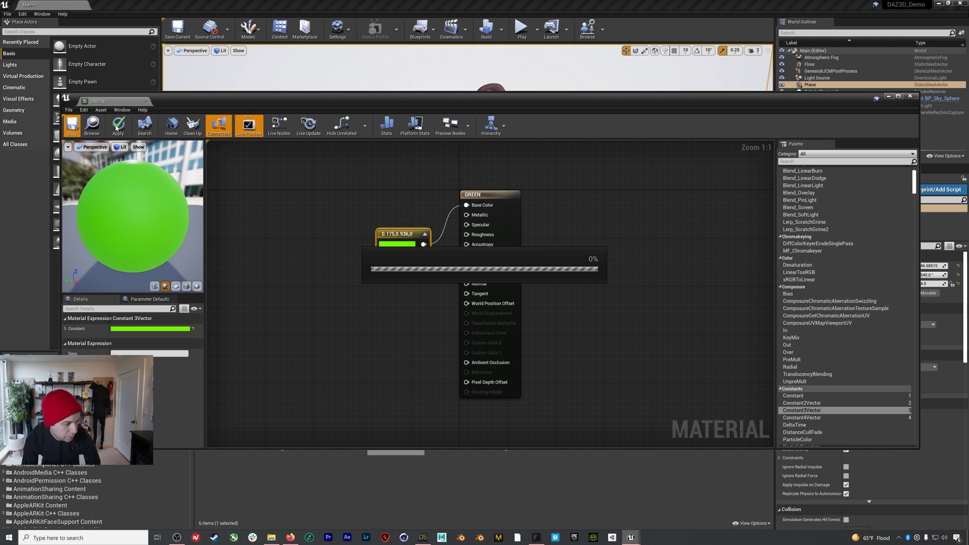
{"action": "left_click", "coordinate": [143, 102]}
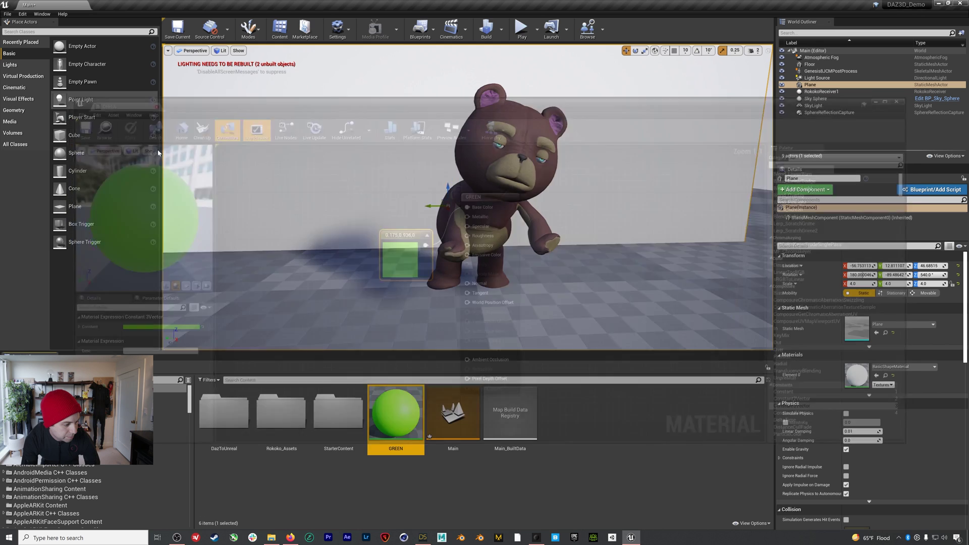
{"action": "left_click_drag", "start_coordinate": [396, 412], "coordinate": [374, 134]}
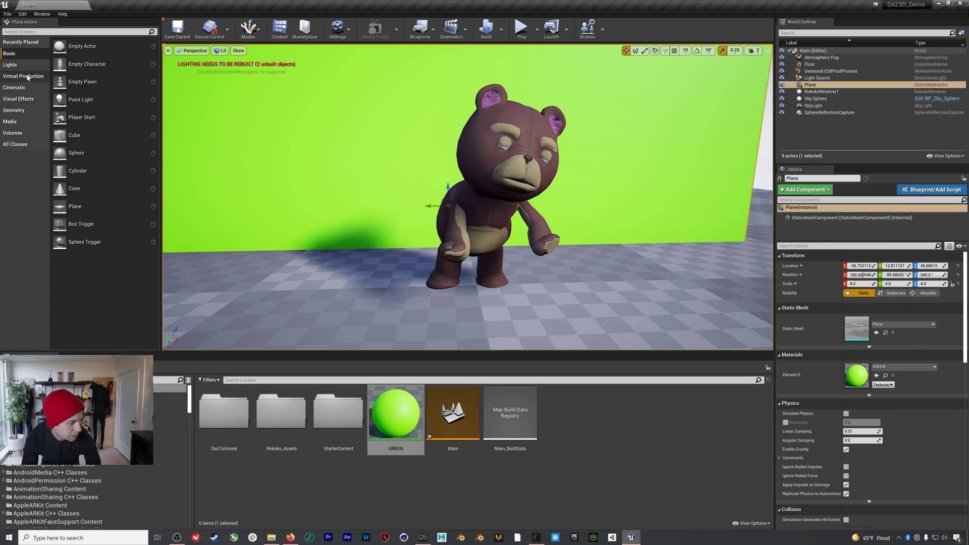
Step: Place a Cine Camera Actor in the scene and pilot CineCameraActor1 in the viewport
{"action": "left_click", "coordinate": [15, 87]}
{"action": "left_click_drag", "start_coordinate": [90, 82], "coordinate": [580, 257]}
{"action": "left_click", "coordinate": [193, 51]}
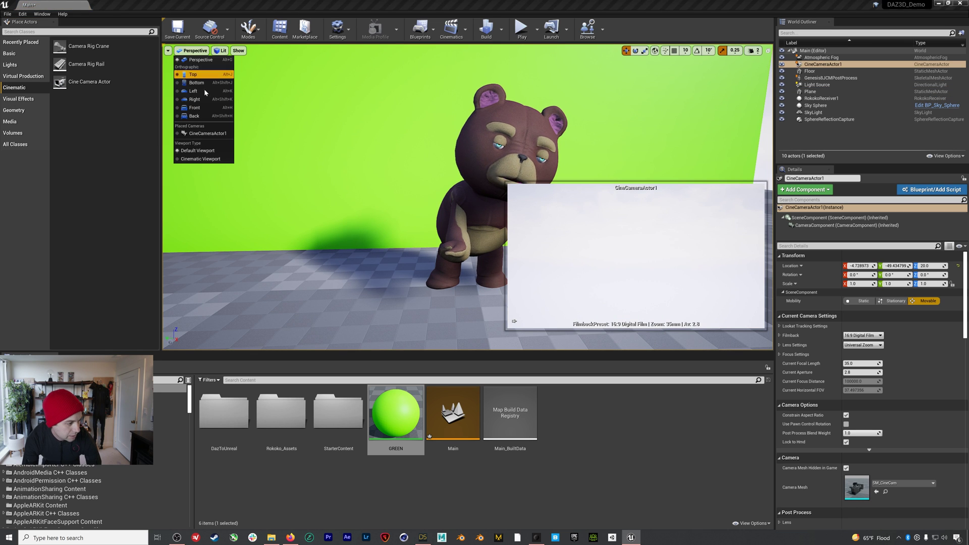
{"action": "left_click", "coordinate": [207, 131]}
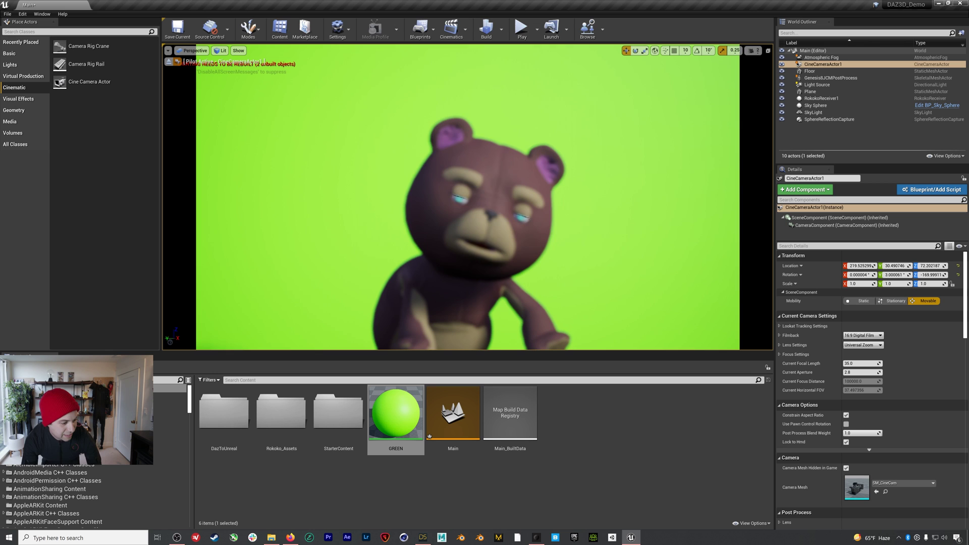
Step: Adjust the Manual Focus Distance to sharpen the bear, then undock the camera viewport
{"action": "left_click", "coordinate": [780, 355]}
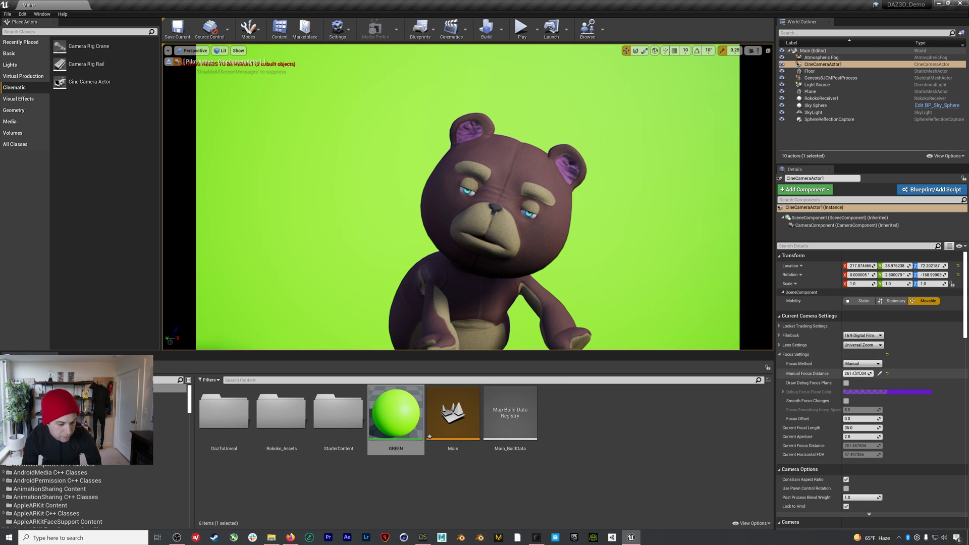
{"action": "left_click_drag", "start_coordinate": [857, 373], "coordinate": [843, 373]}
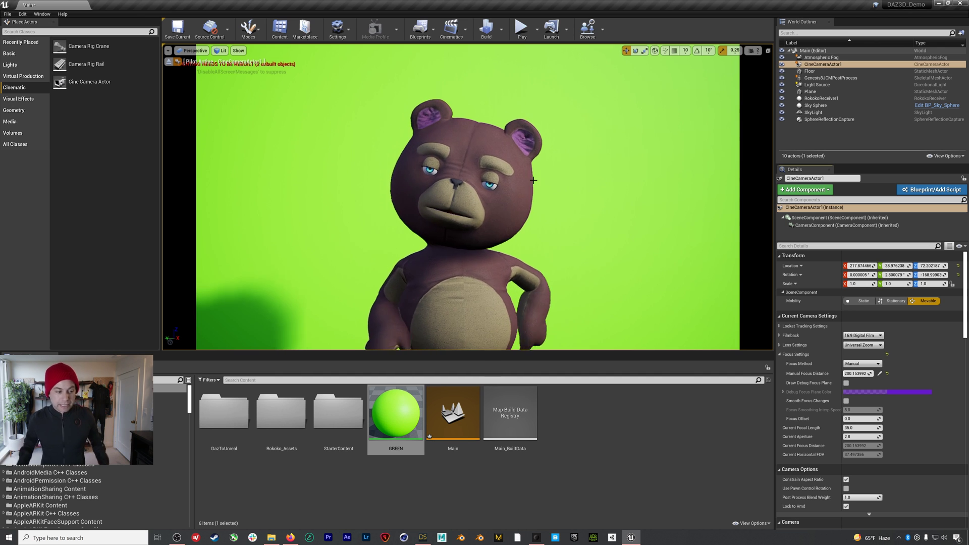
{"action": "left_click", "coordinate": [164, 46]}
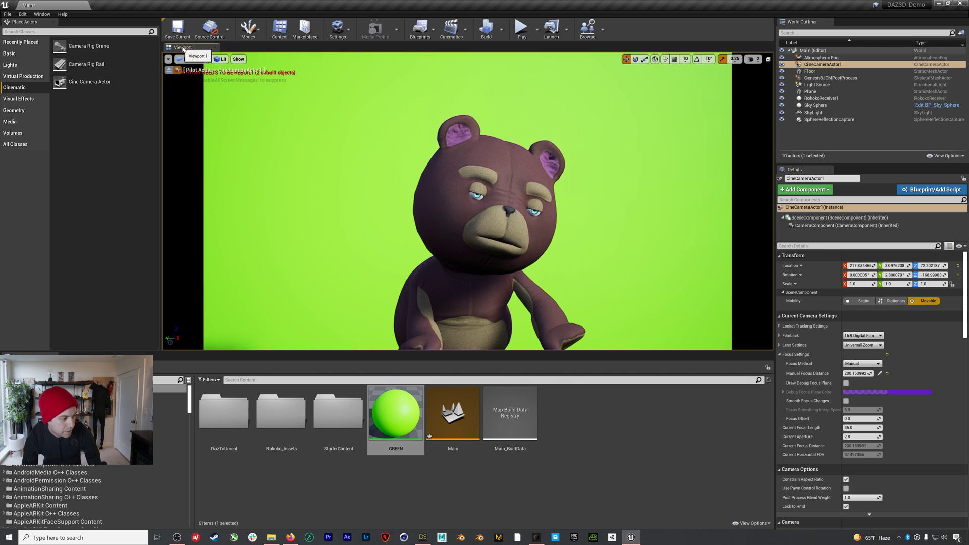
{"action": "left_click_drag", "start_coordinate": [183, 48], "coordinate": [242, 70]}
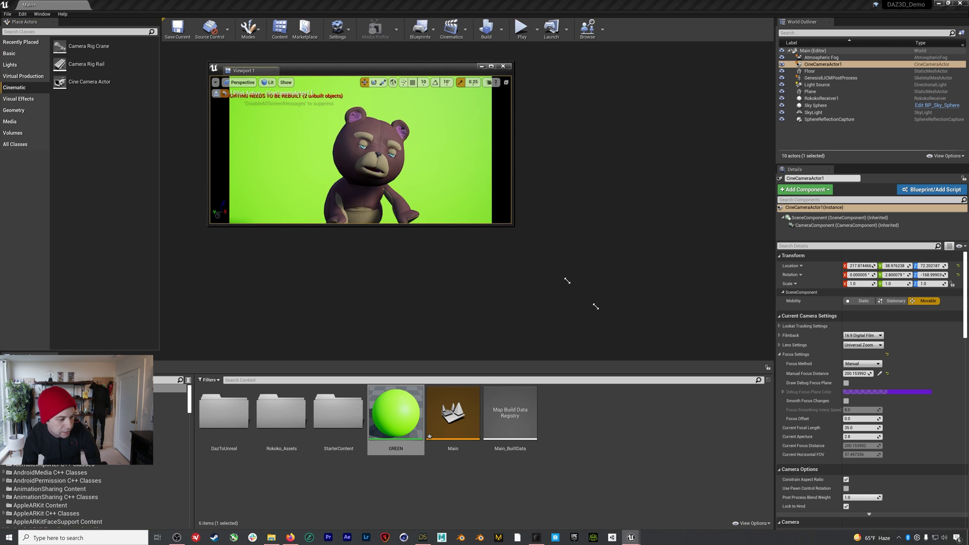
Step: Enlarge the floating camera window and reposition it to show the bear against the green wall
{"action": "left_click_drag", "start_coordinate": [595, 306], "coordinate": [820, 424]}
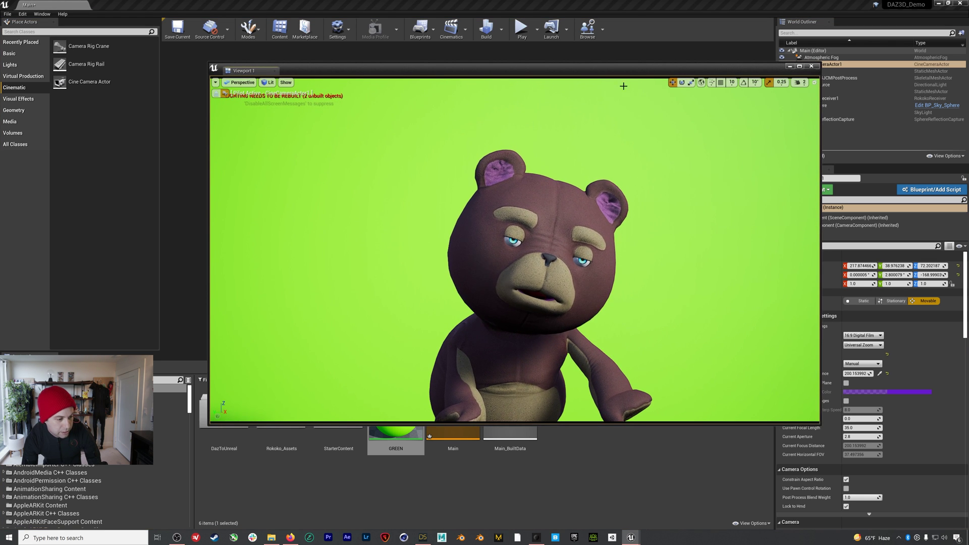
{"action": "left_click_drag", "start_coordinate": [630, 71], "coordinate": [579, 57]}
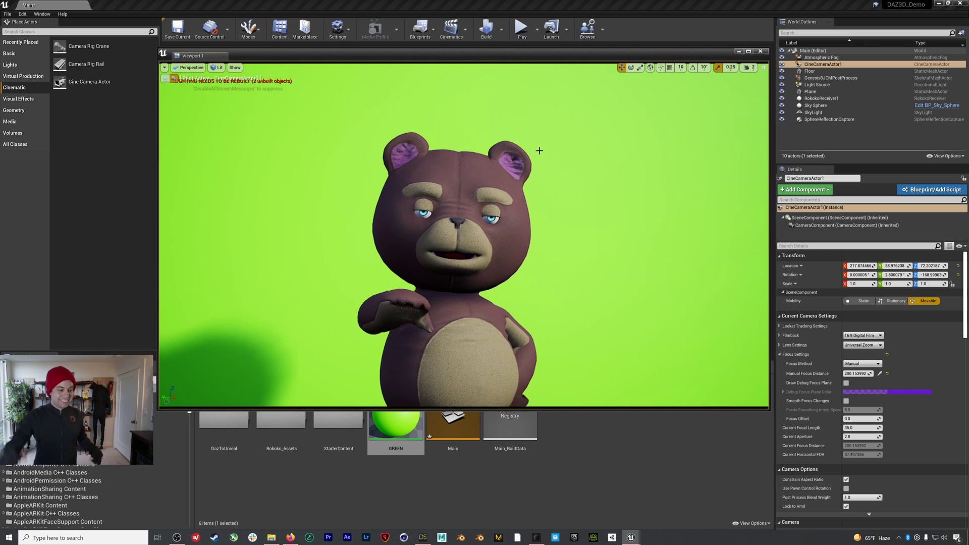
{"action": "left_click_drag", "start_coordinate": [501, 56], "coordinate": [580, 77]}
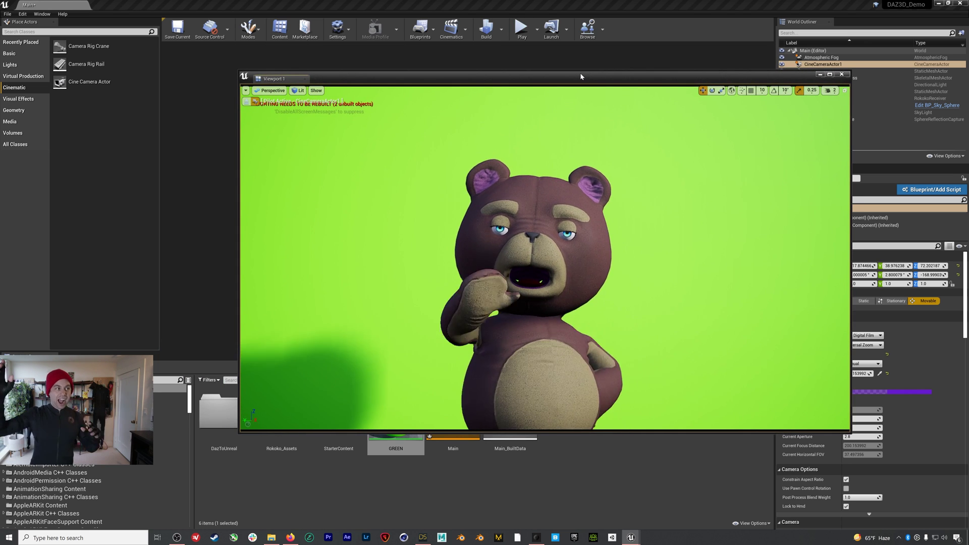